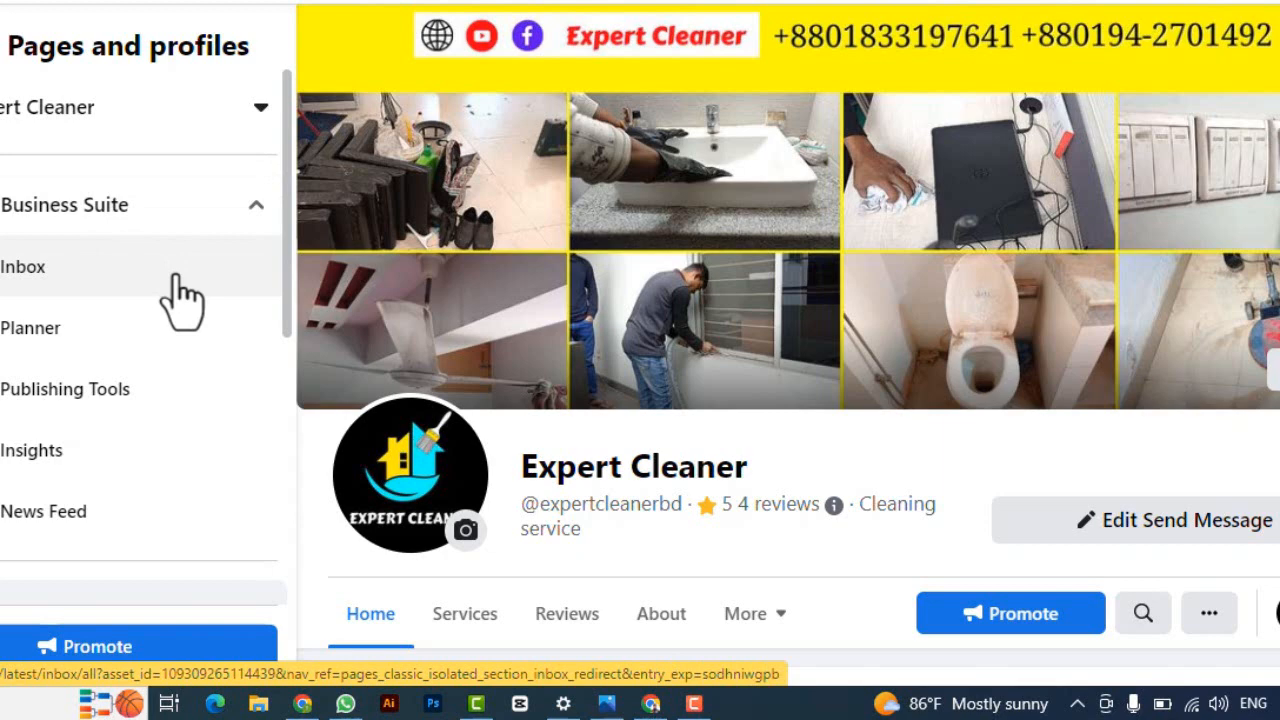
Step: Browse the Page down to the 12 February floor-cleaning video post and expand its full text
scroll(180, 300, down, 1)
scroll(180, 298, up, 1)
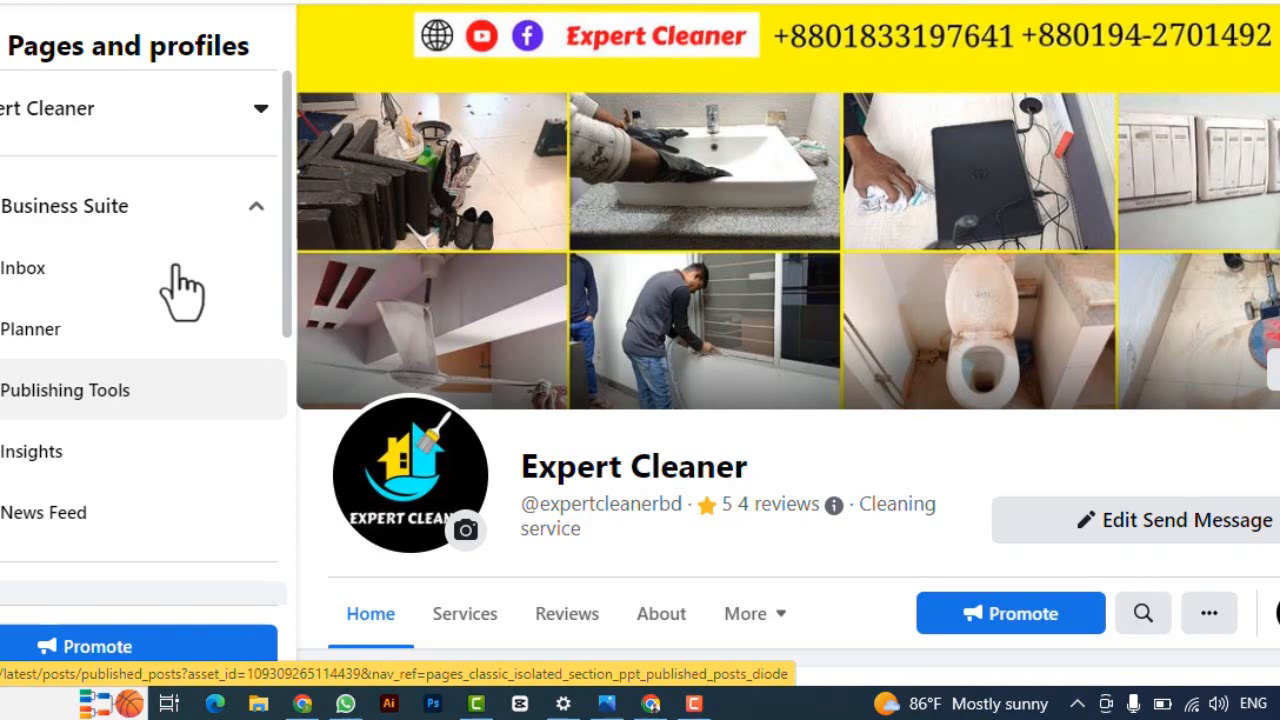
scroll(971, 434, down, 5)
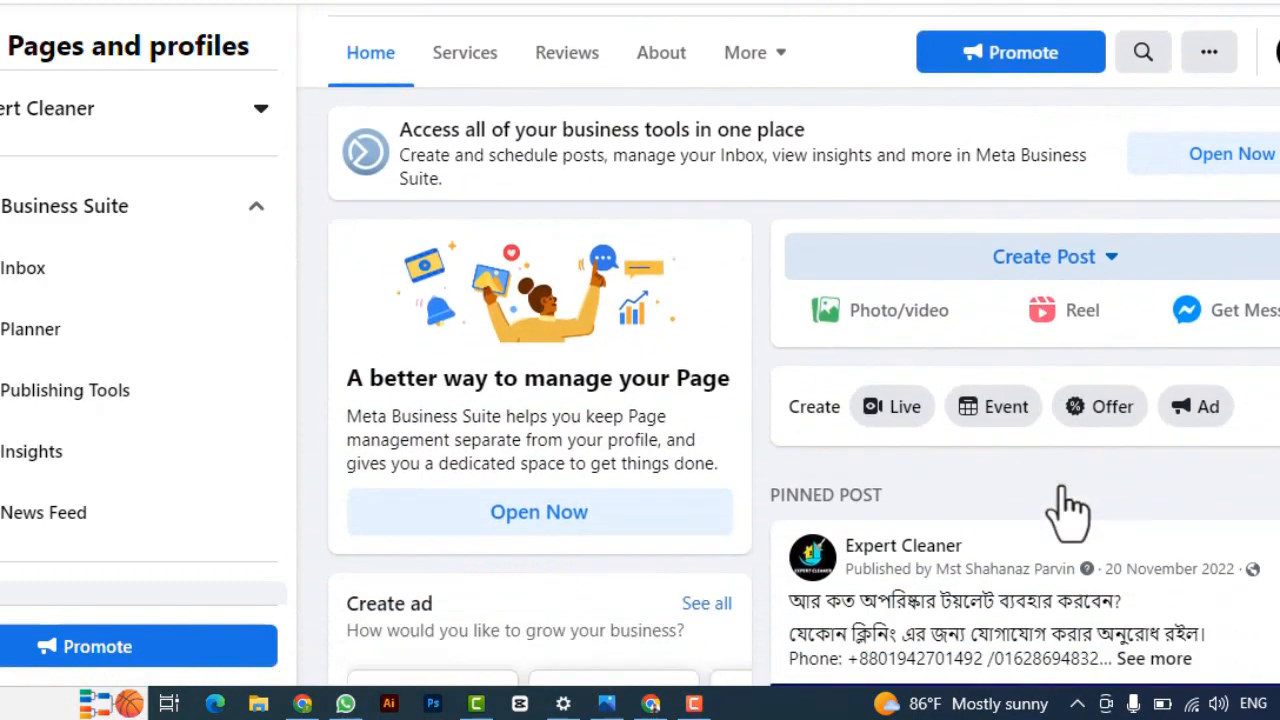
scroll(1068, 510, down, 3)
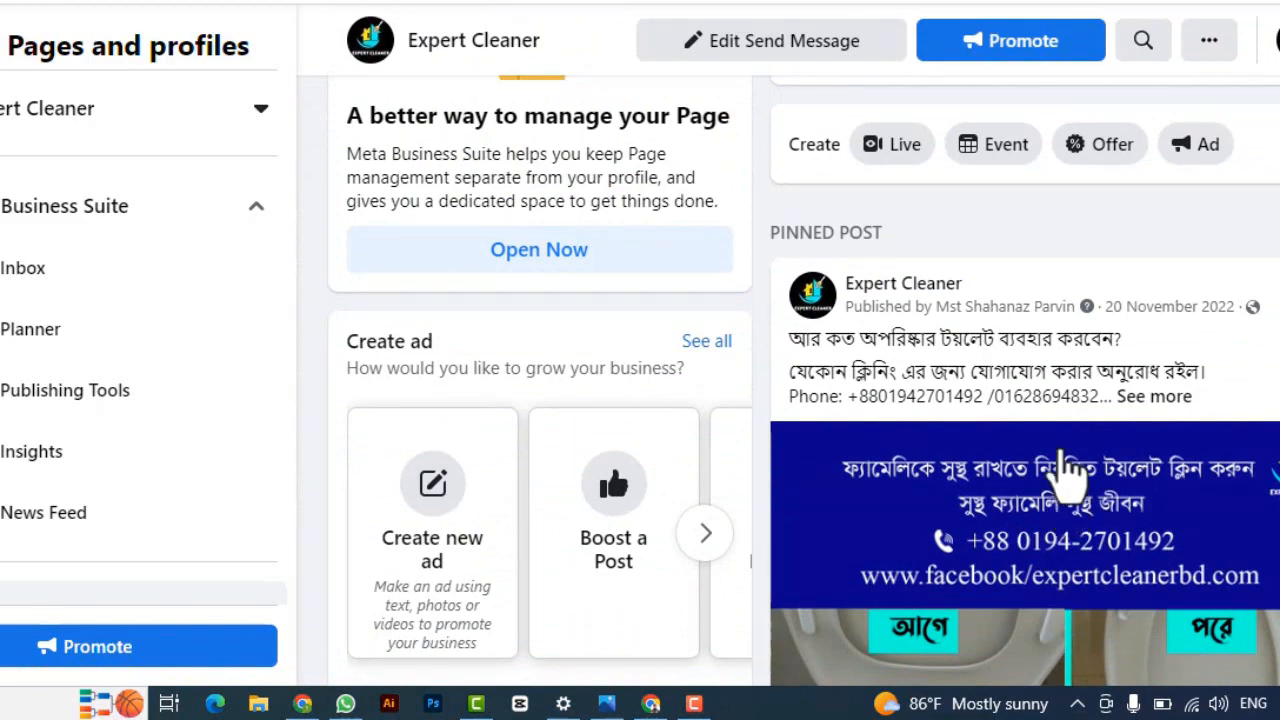
scroll(1066, 500, down, 10)
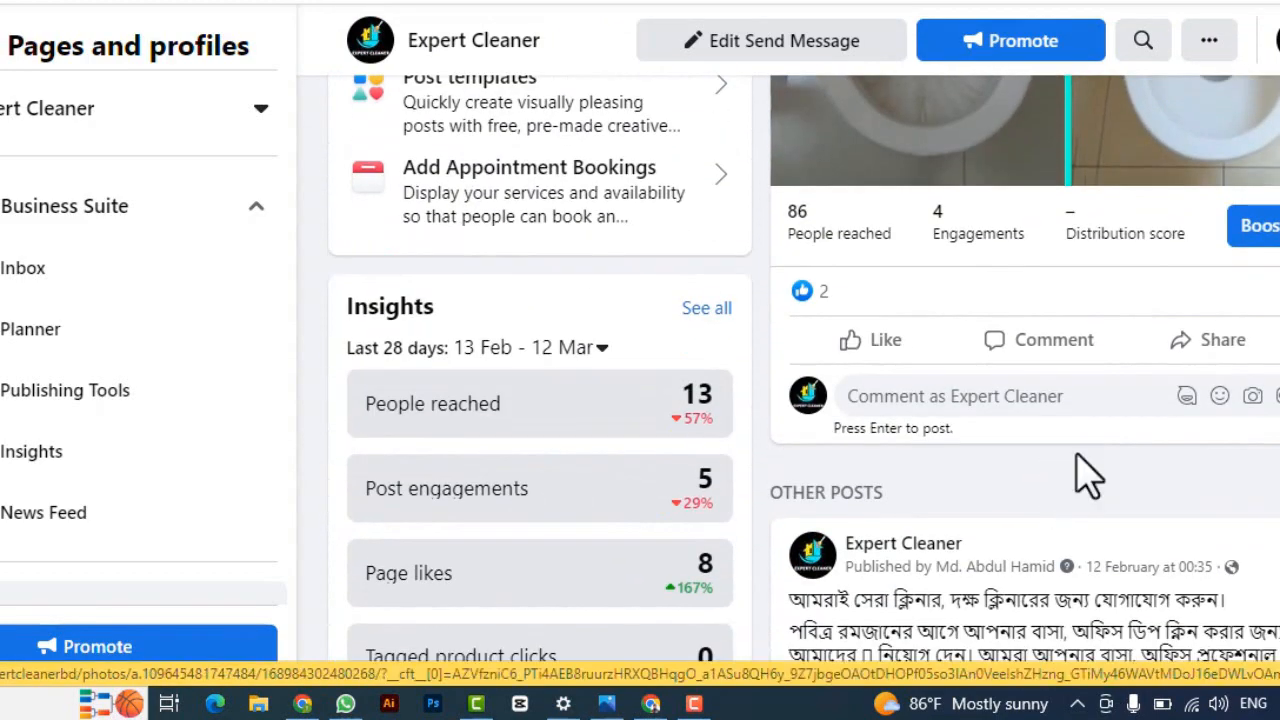
scroll(1080, 466, down, 5)
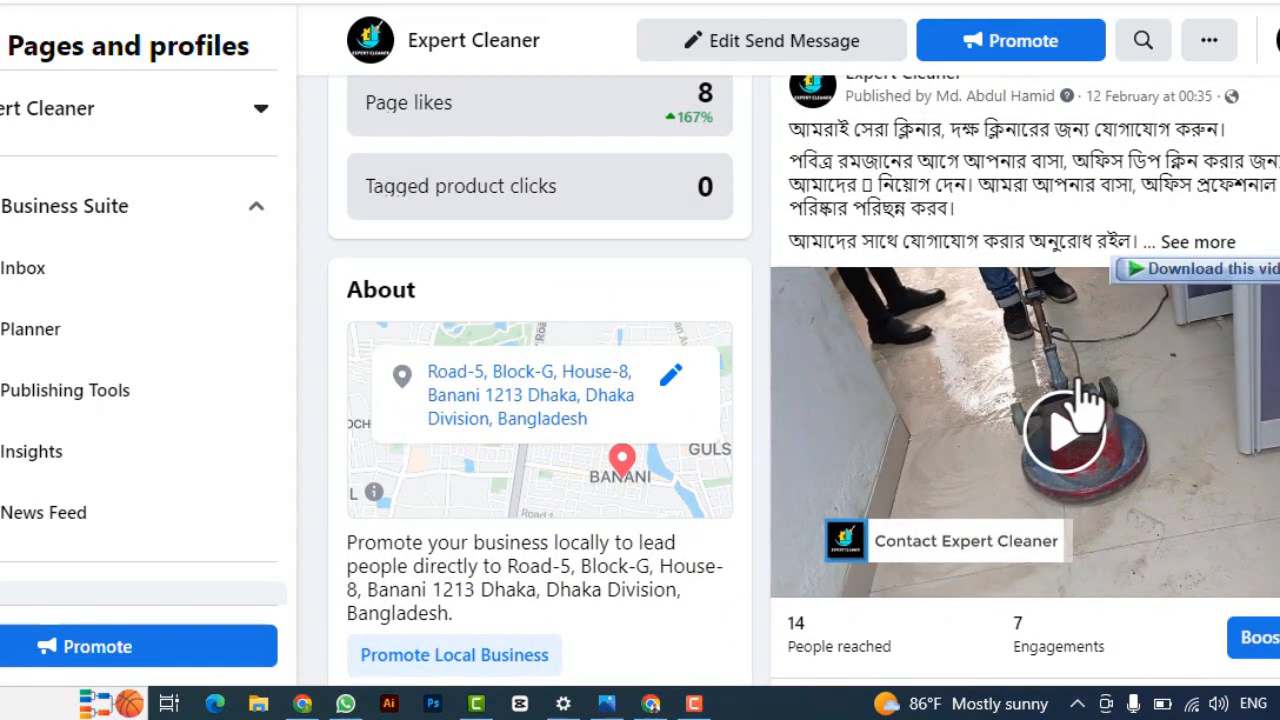
scroll(1083, 391, down, 1)
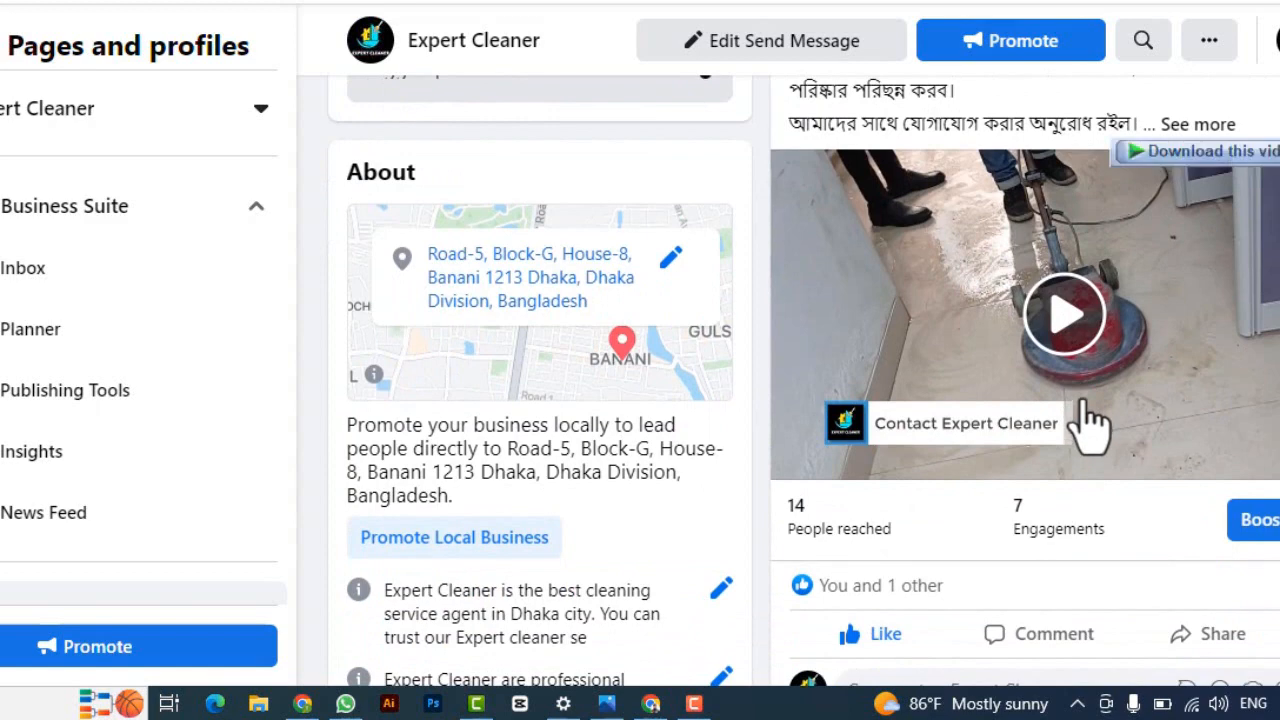
scroll(1089, 375, up, 2)
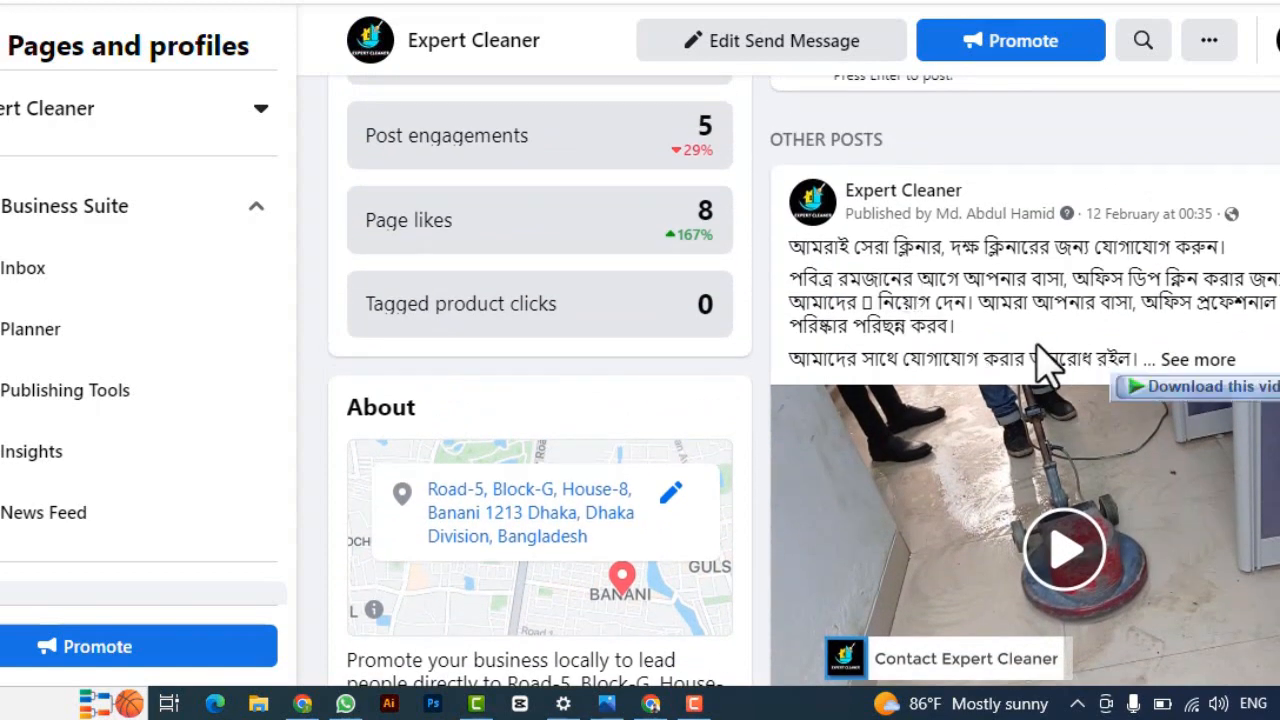
click(1200, 360)
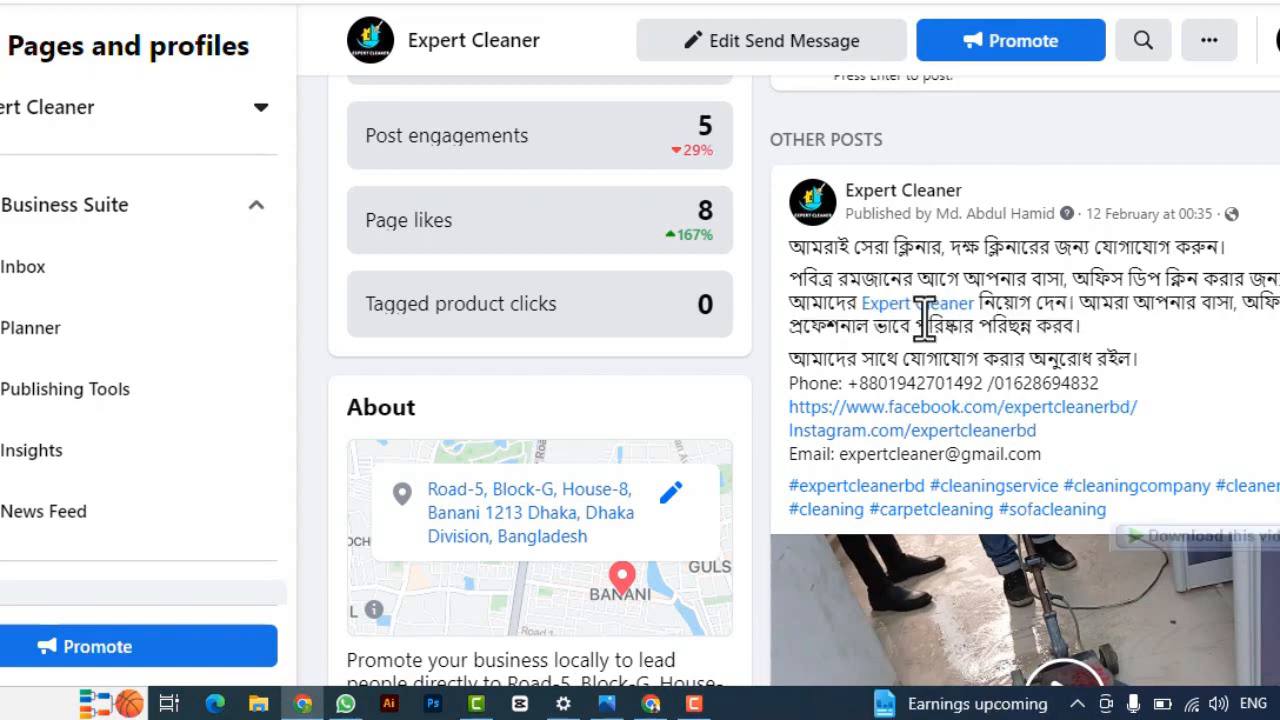
Step: Start boosting the 12 February floor-cleaning video post and set the ad goal to Get more messages
scroll(930, 330, down, 5)
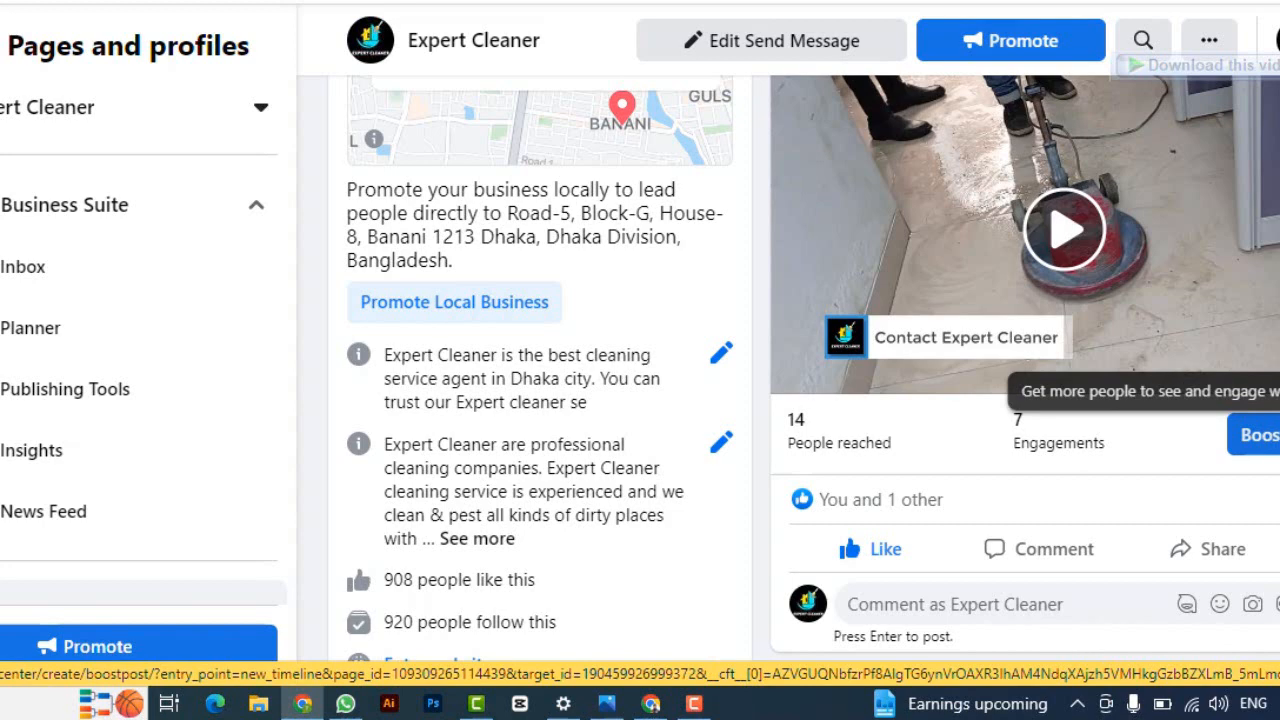
click(1272, 447)
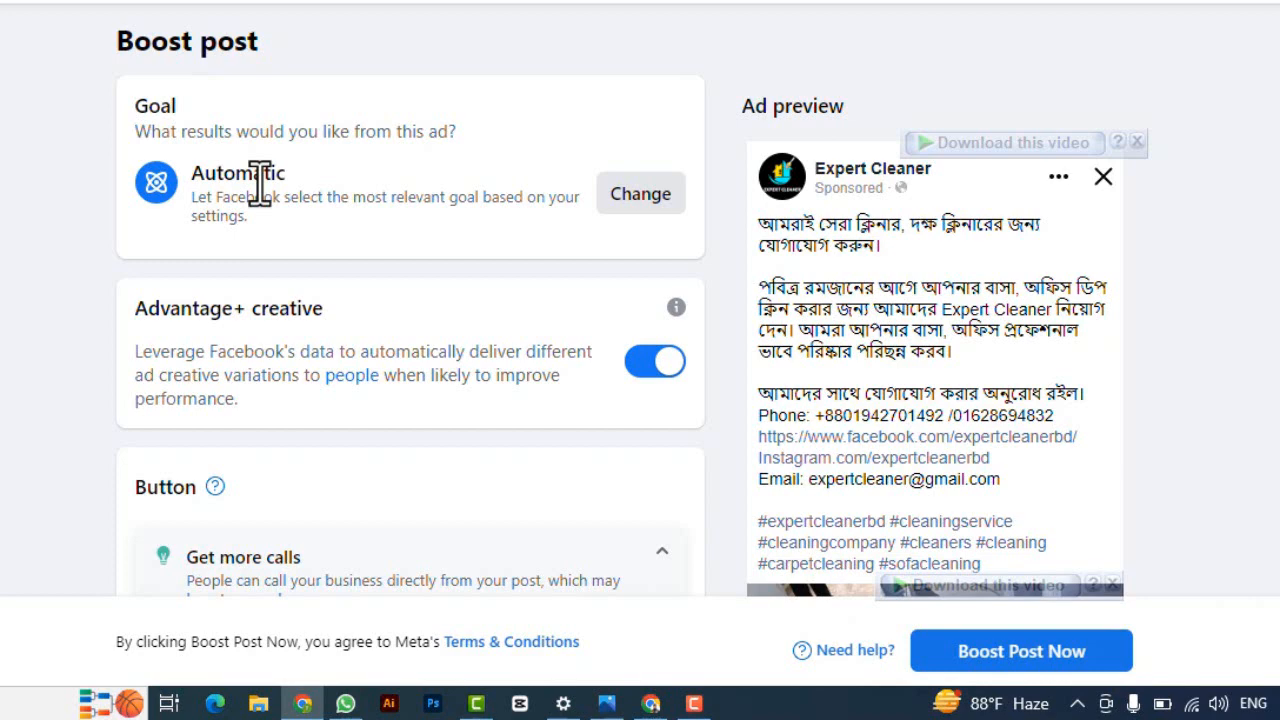
click(645, 198)
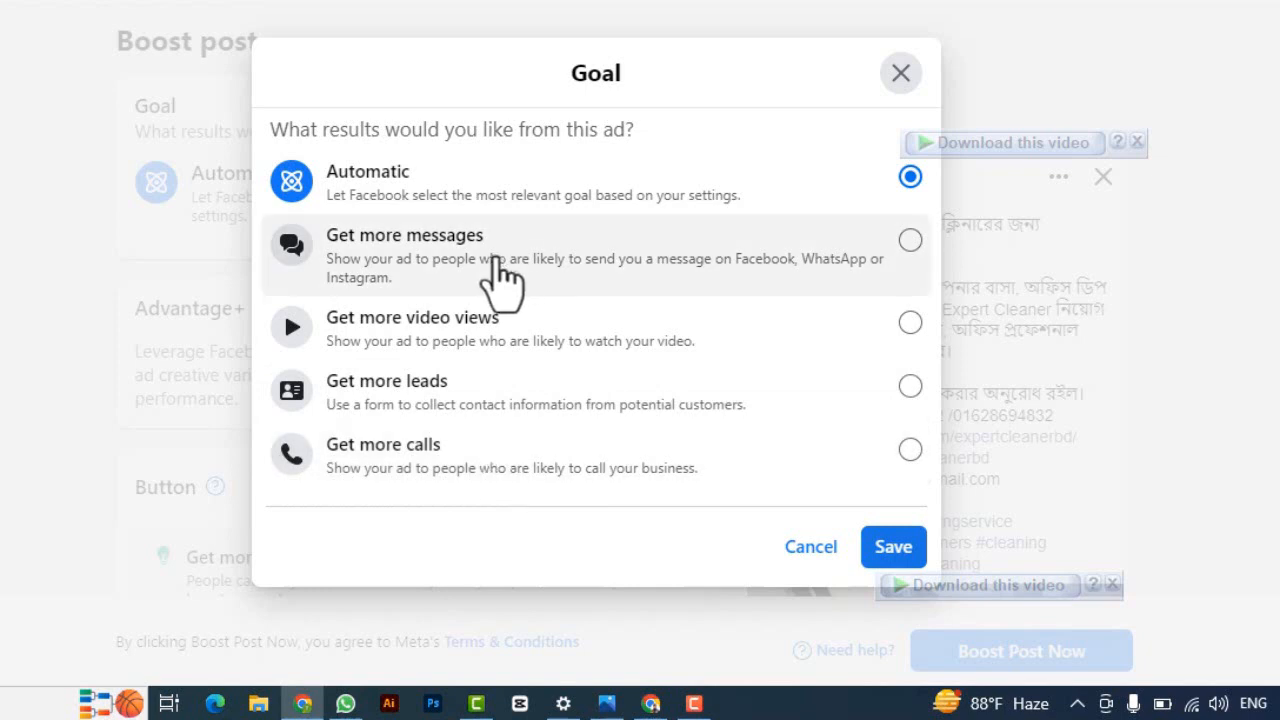
click(545, 272)
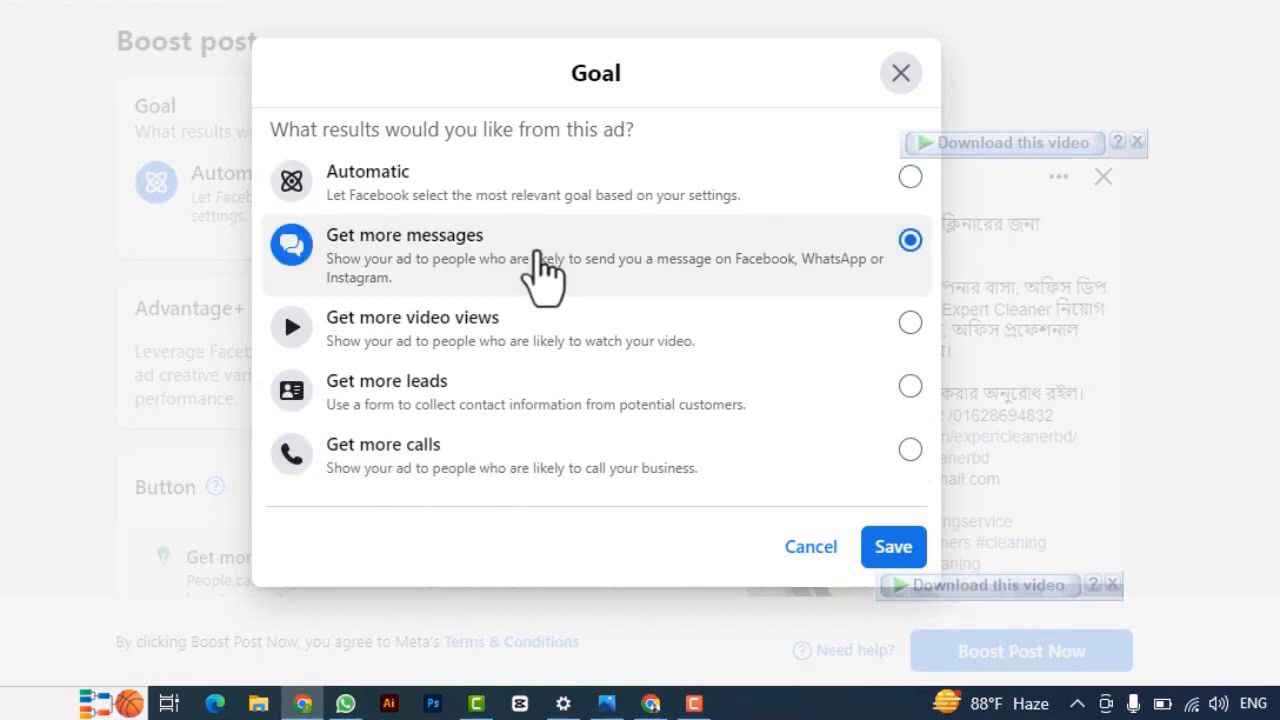
click(893, 555)
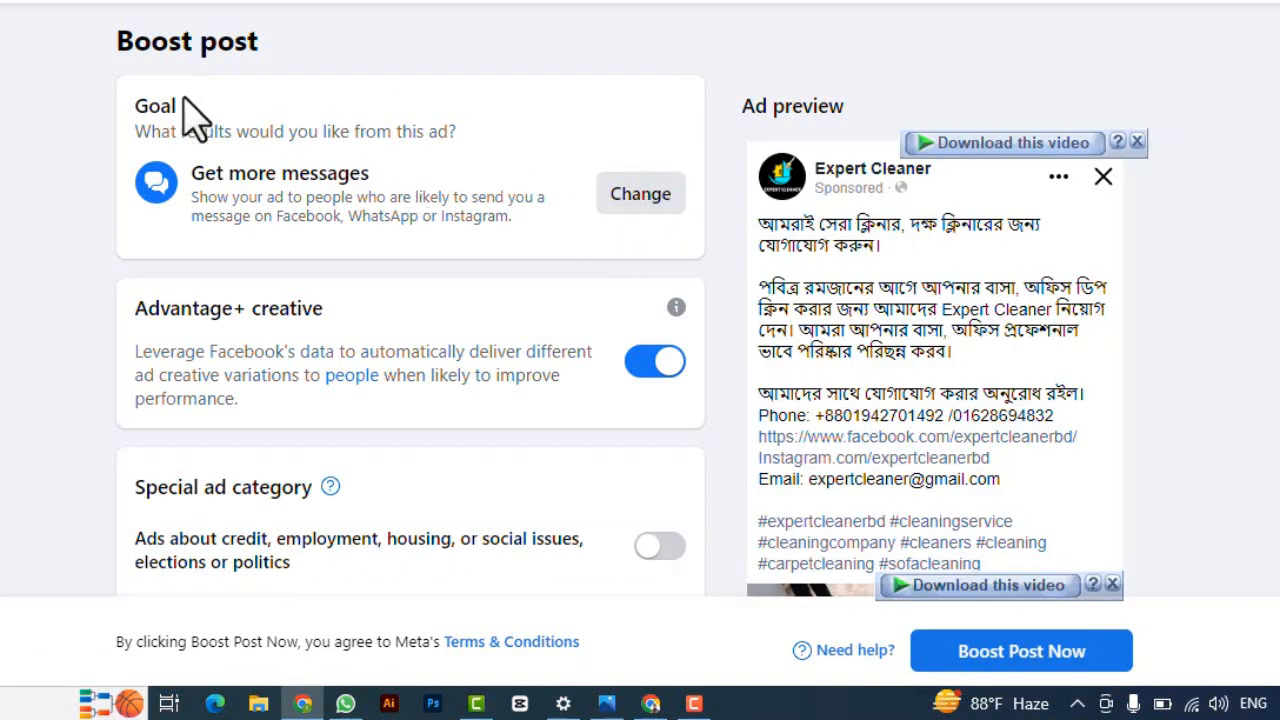
Step: Examine the ad preview and the Advantage+ creative, special ad category and messaging apps settings of the boost
scroll(1006, 300, down, 5)
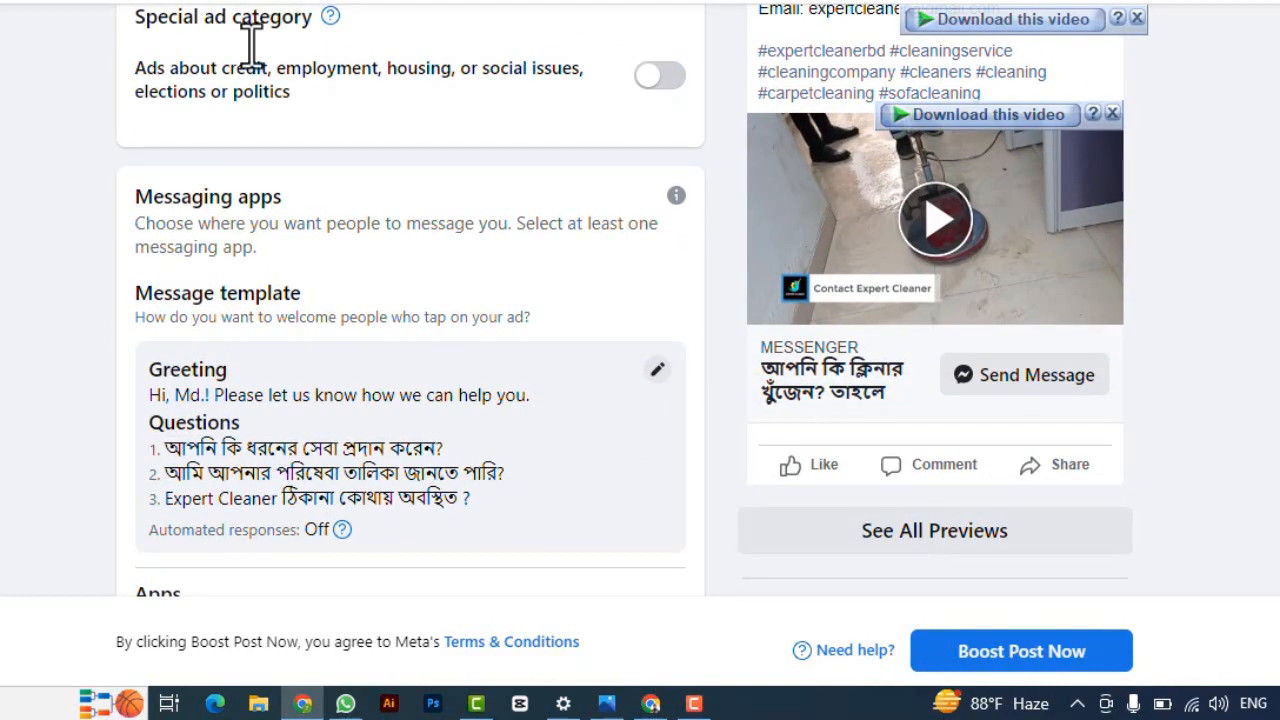
scroll(350, 150, up, 4)
scroll(914, 443, down, 5)
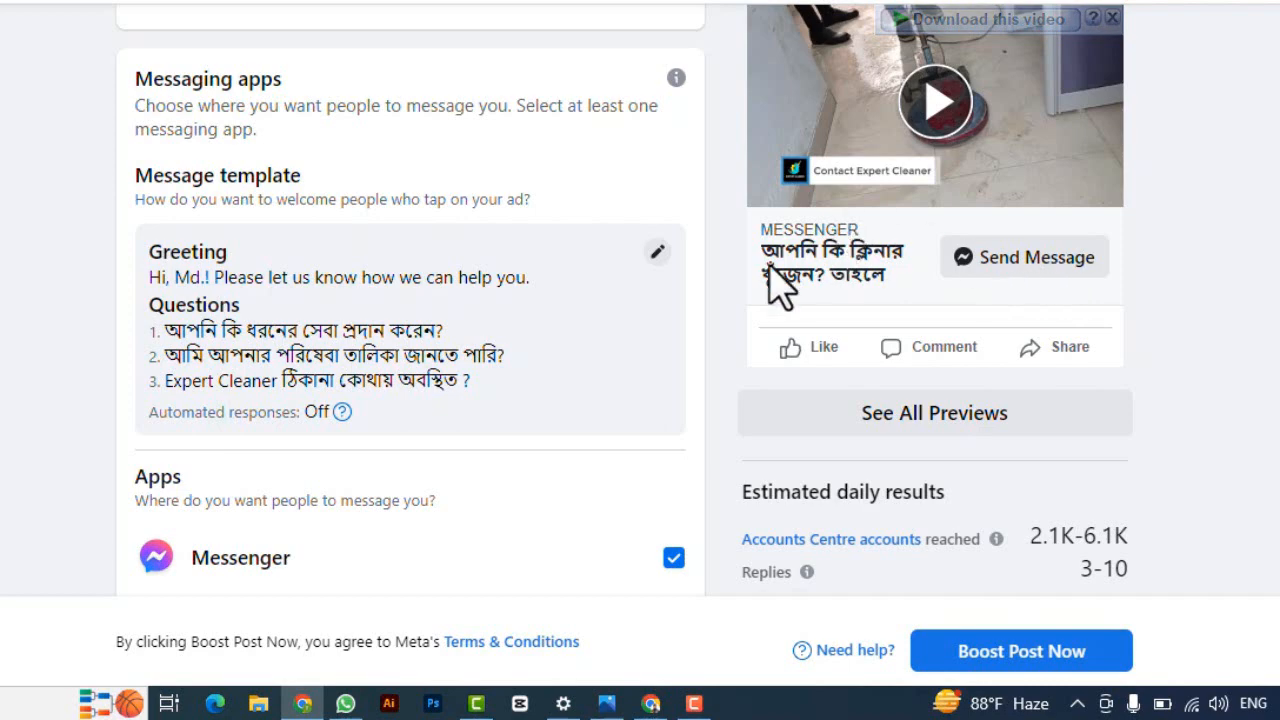
scroll(777, 286, up, 3)
scroll(897, 370, down, 1)
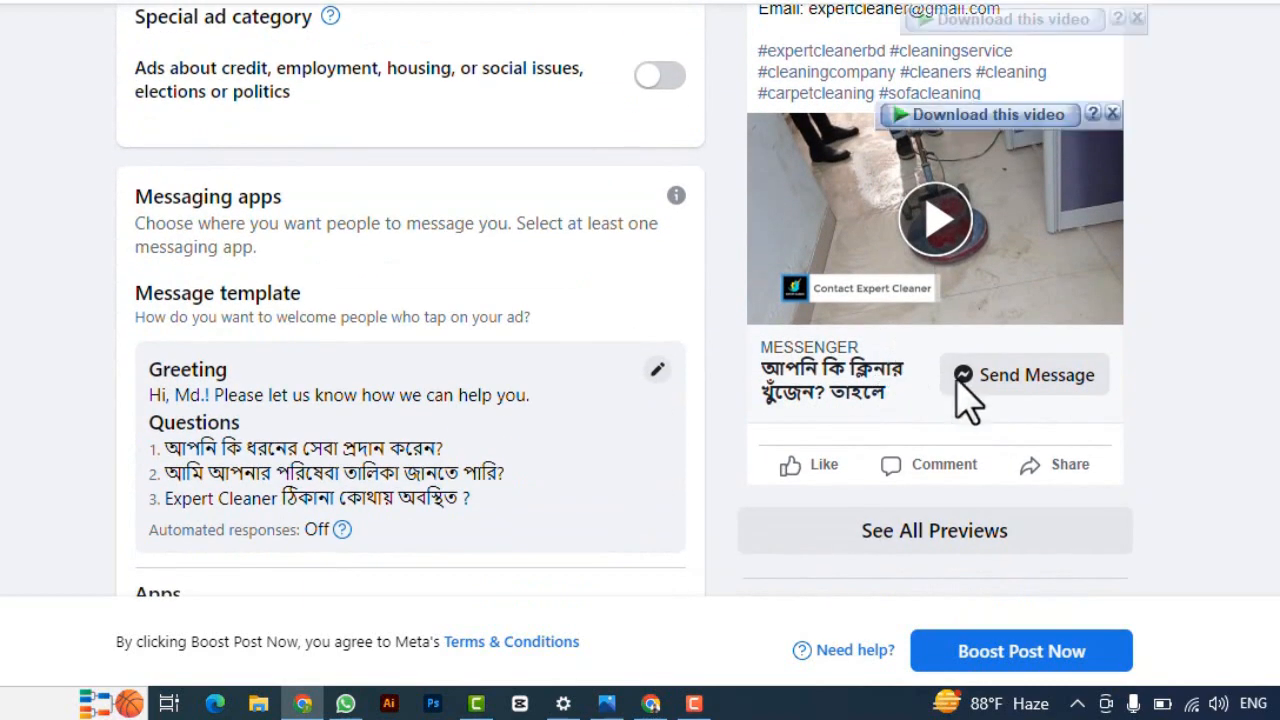
scroll(1006, 277, up, 2)
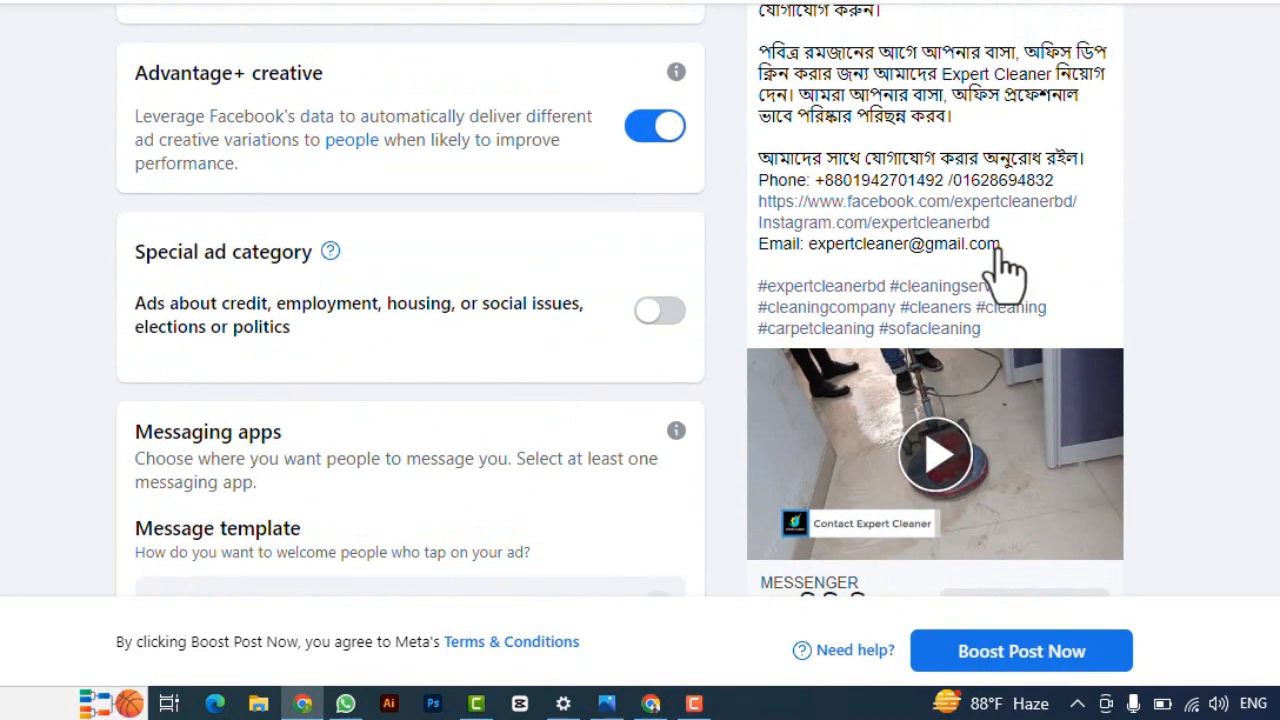
scroll(326, 306, down, 3)
scroll(326, 306, up, 5)
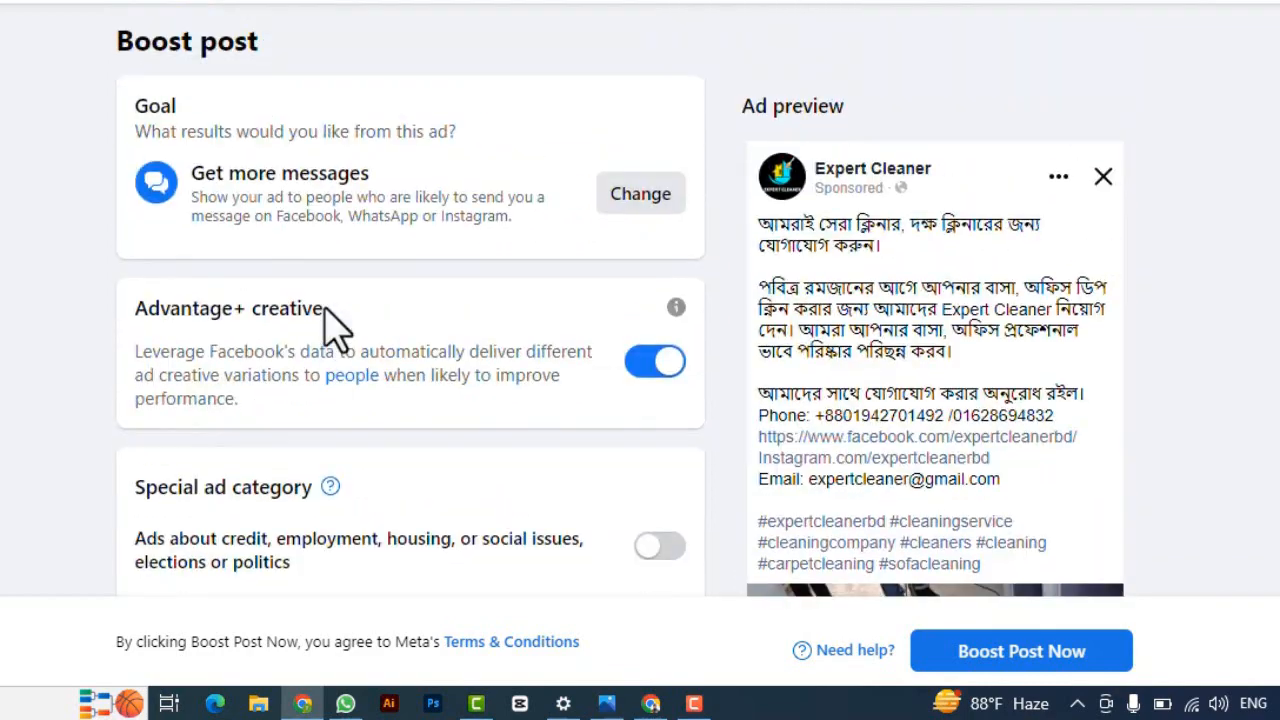
scroll(462, 342, down, 1)
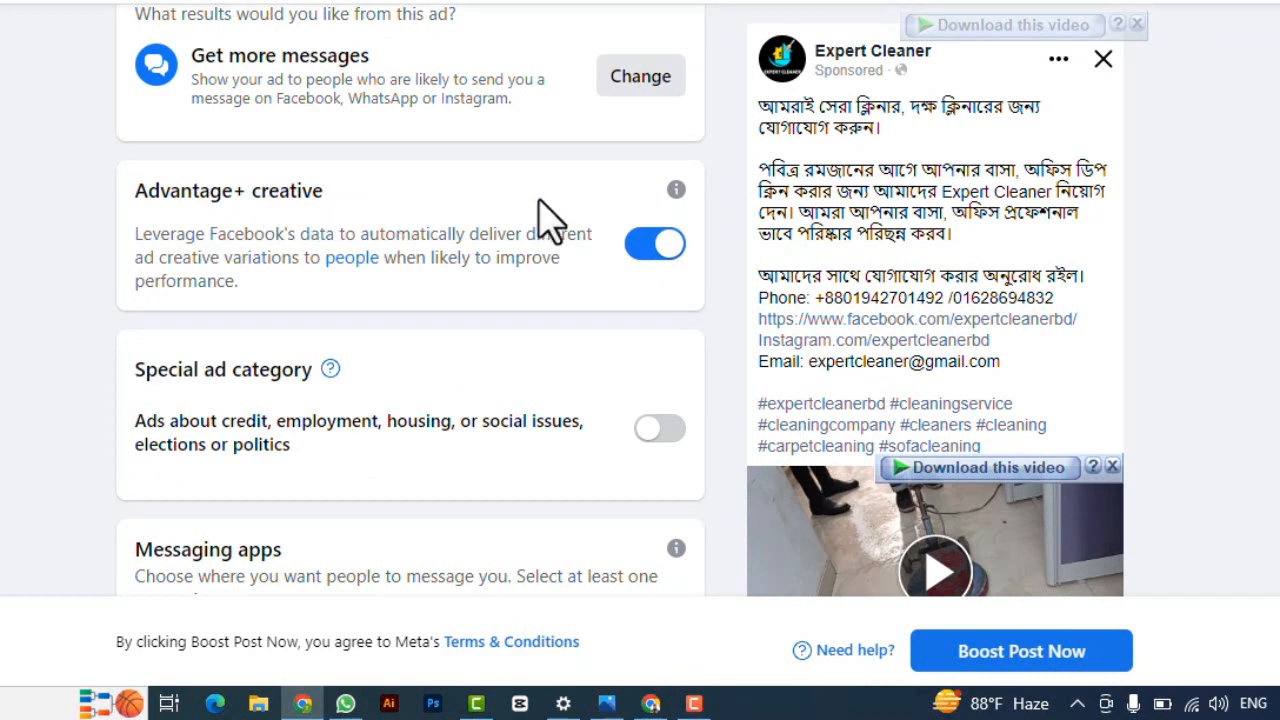
scroll(730, 232, down, 1)
scroll(457, 223, down, 1)
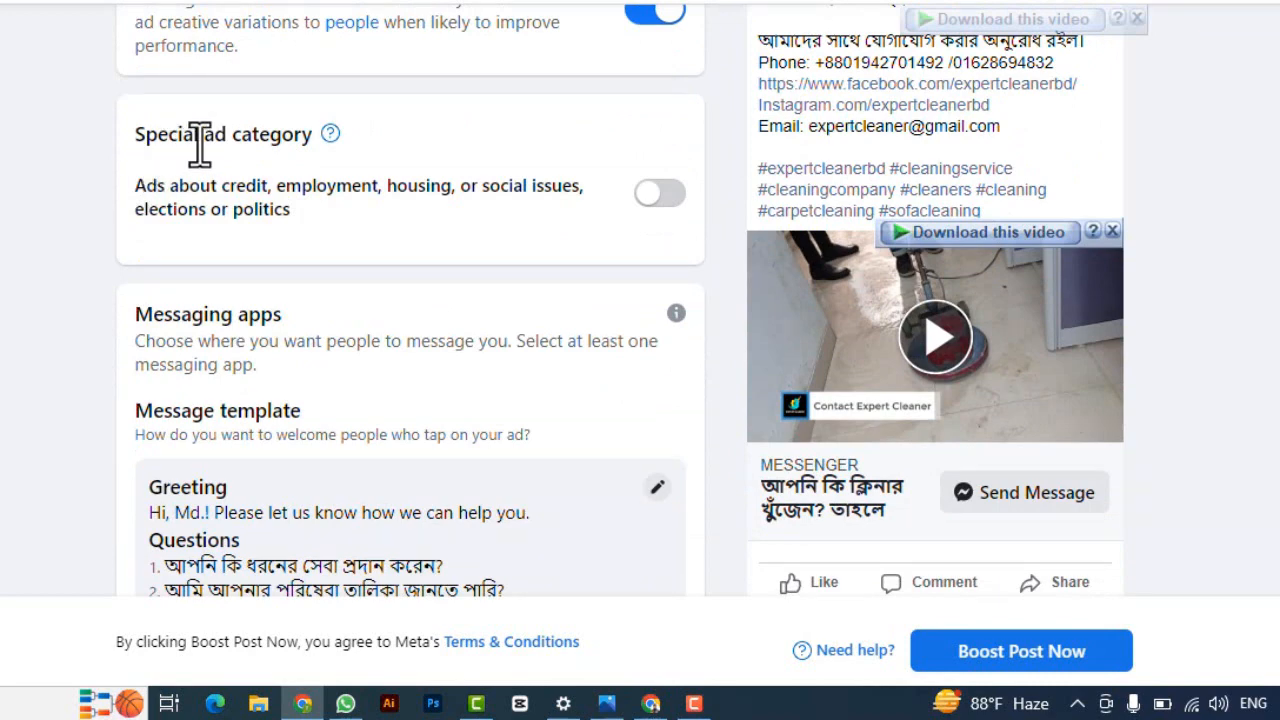
scroll(490, 185, down, 1)
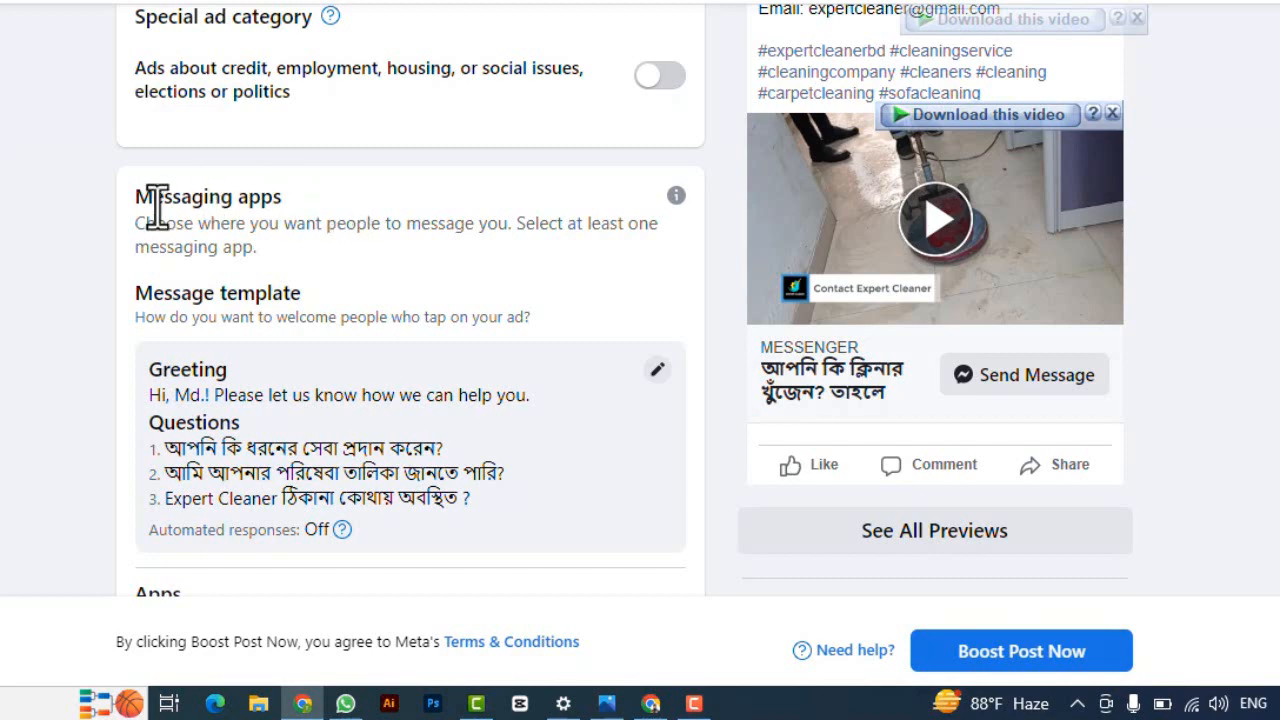
Step: Open the message template's welcome message, check the greeting and suggested questions, and save it
scroll(283, 209, down, 2)
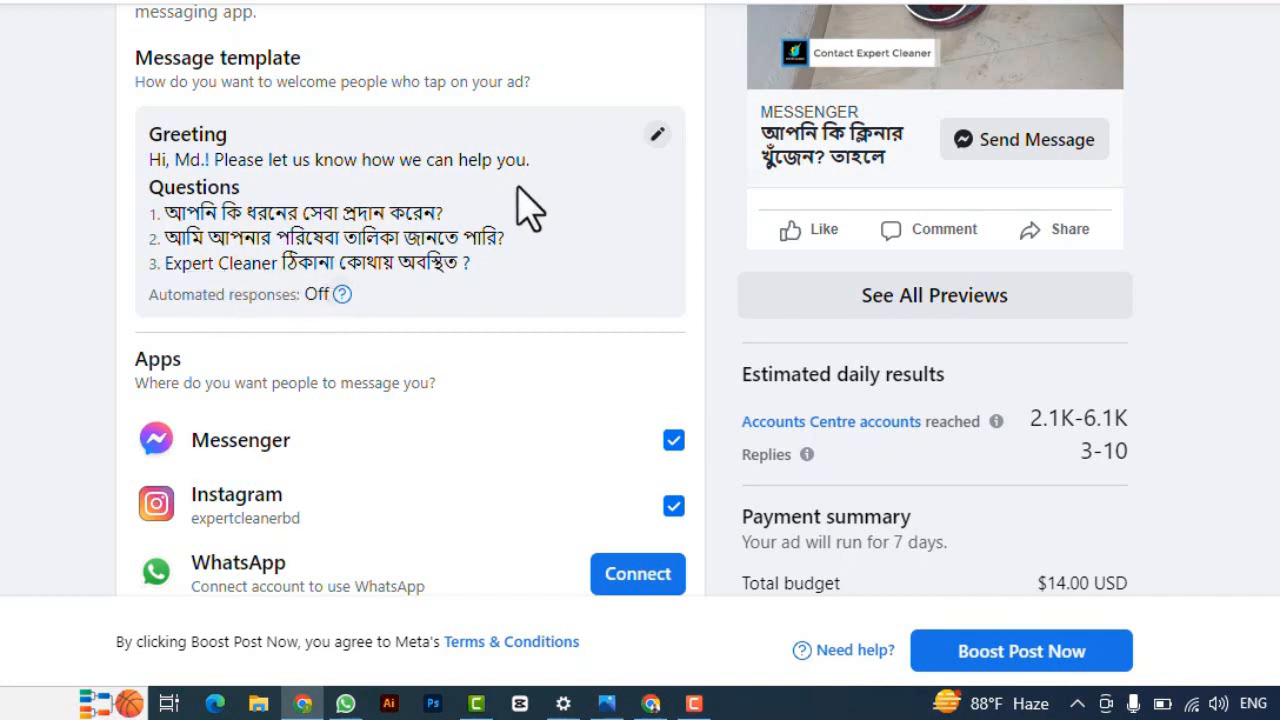
click(657, 137)
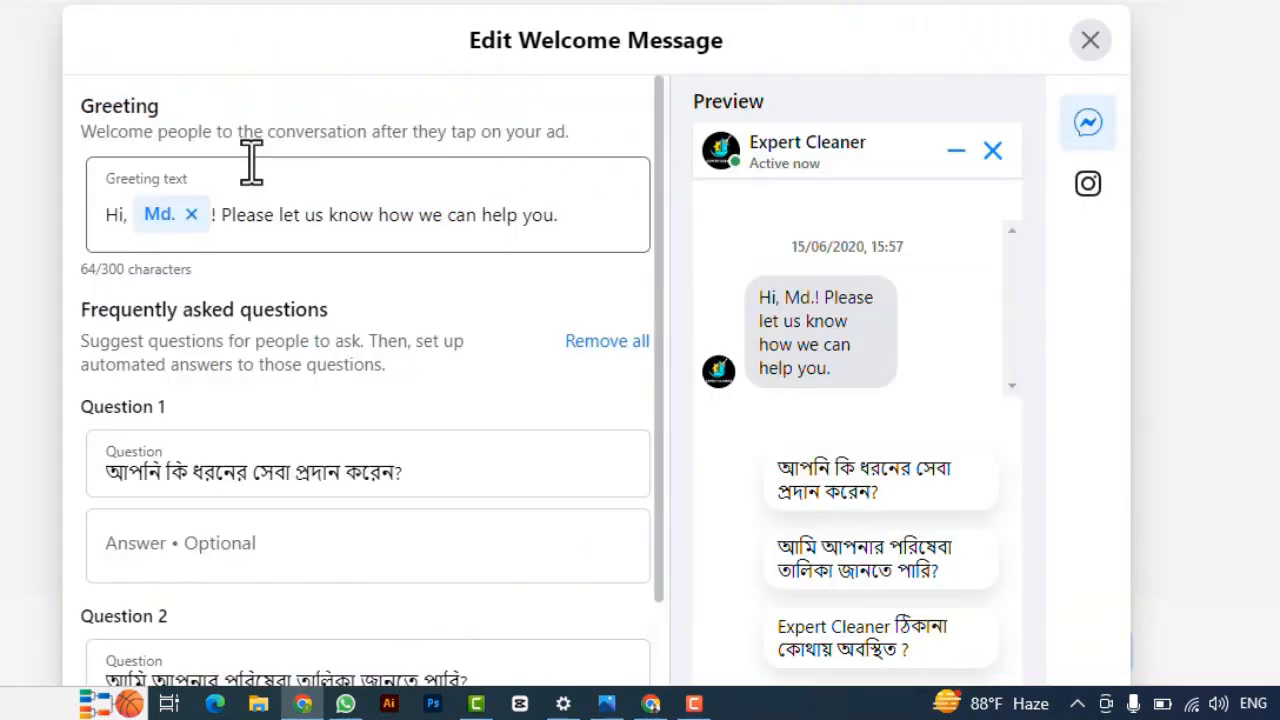
scroll(251, 170, down, 1)
scroll(251, 180, down, 3)
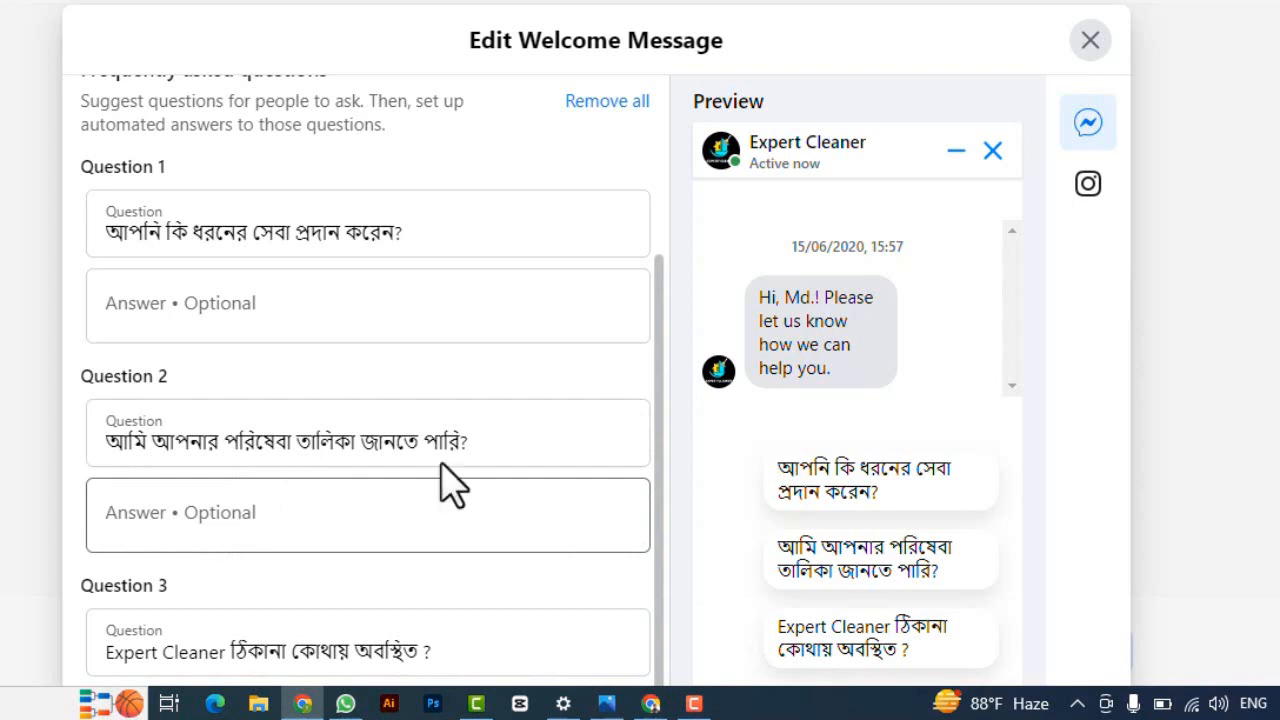
scroll(686, 329, down, 3)
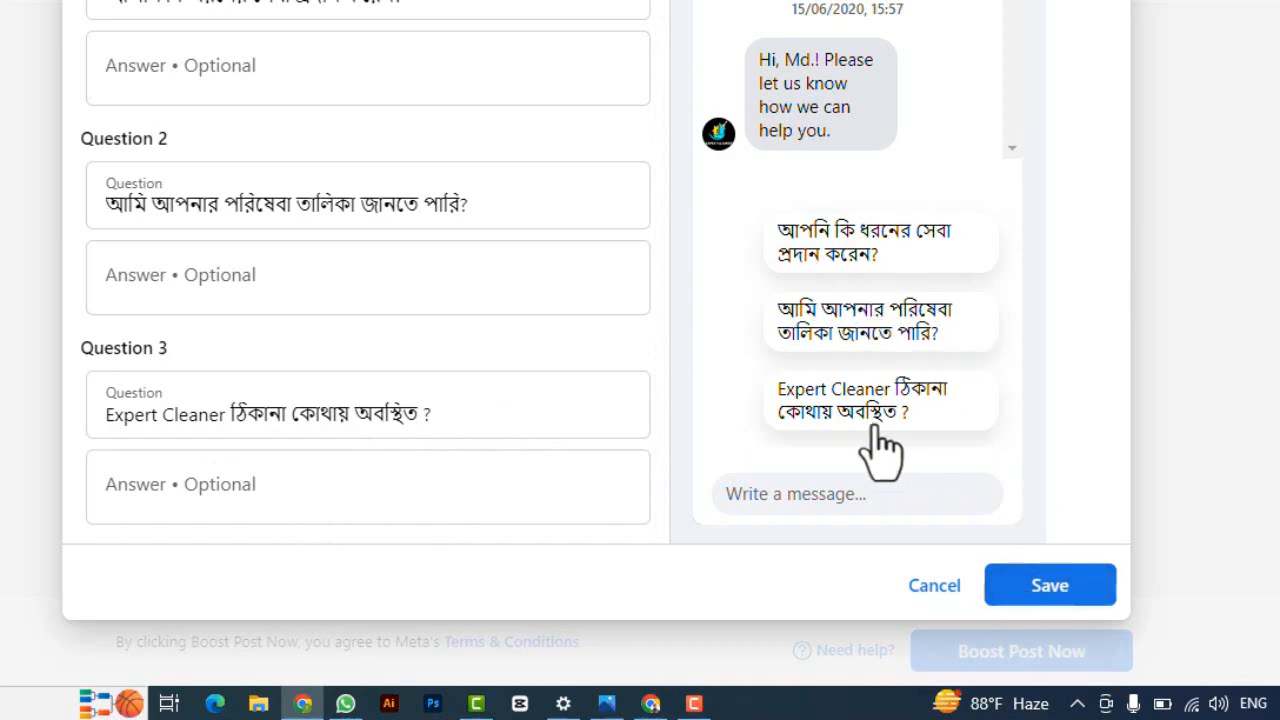
click(1045, 588)
Step: Deselect Instagram as a messaging app so that people can message only through Messenger
scroll(172, 258, down, 1)
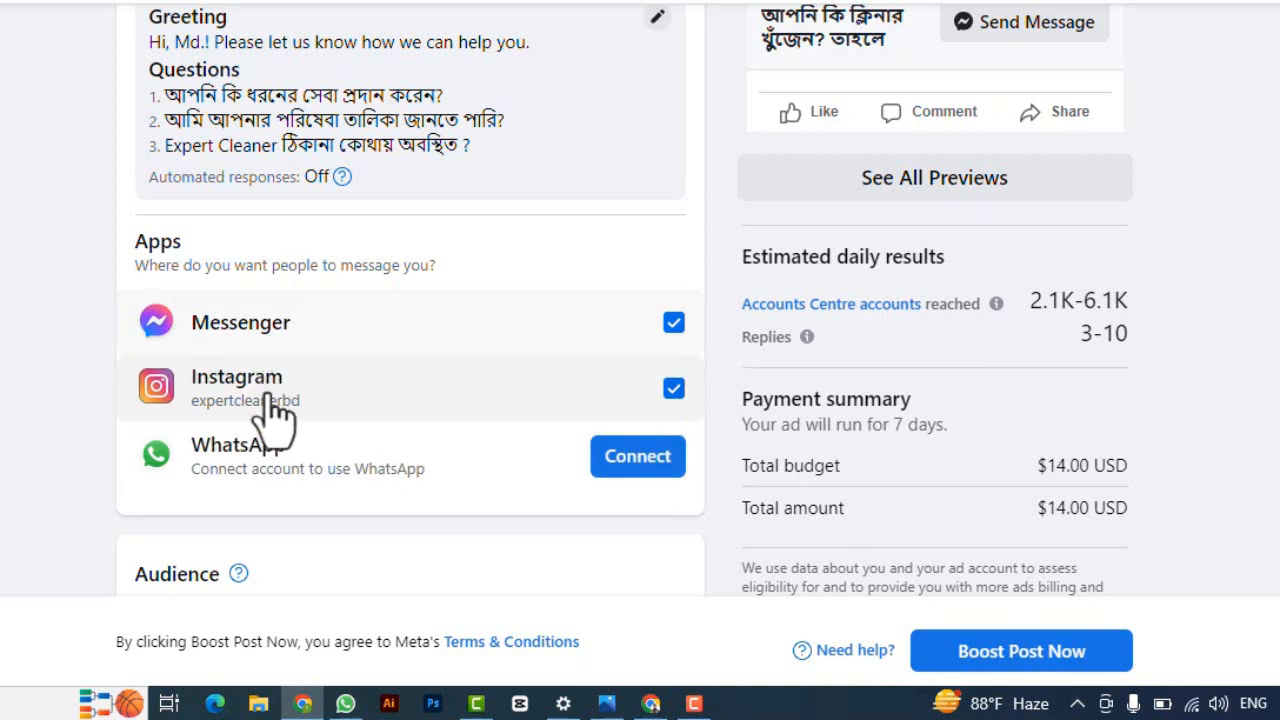
click(178, 376)
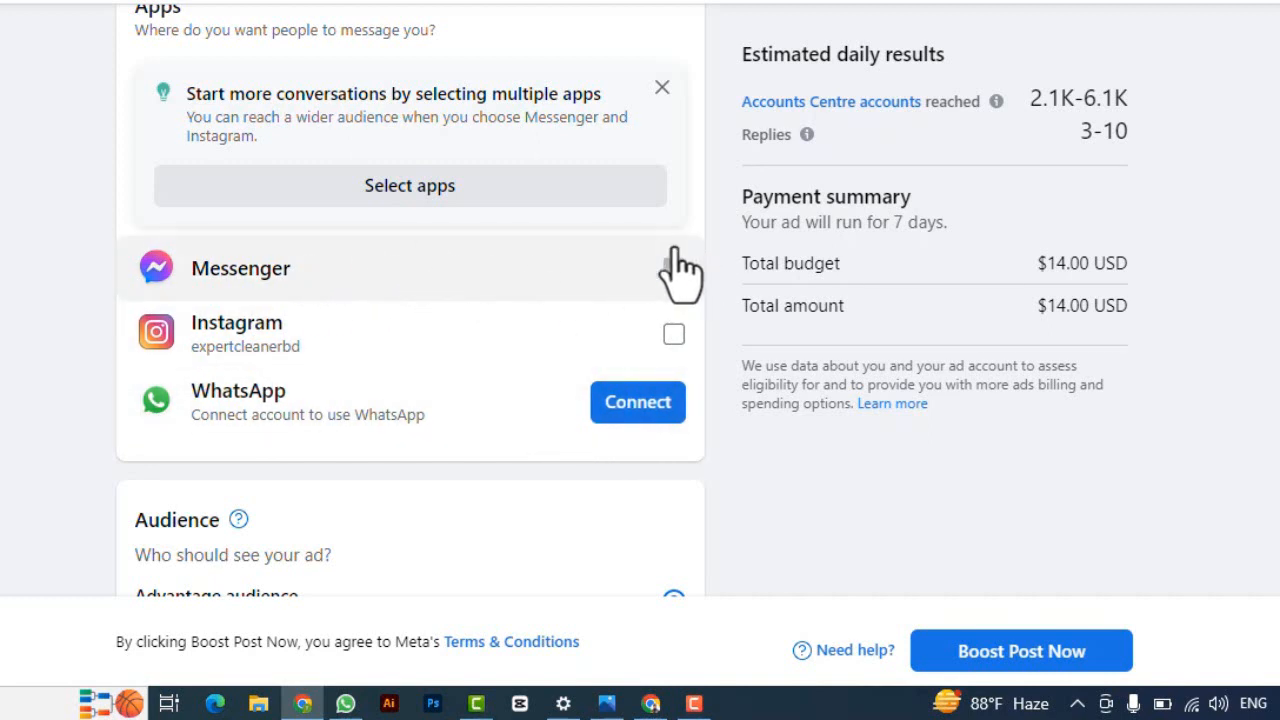
Step: Open the Advantage audience details for editing
scroll(680, 270, down, 2)
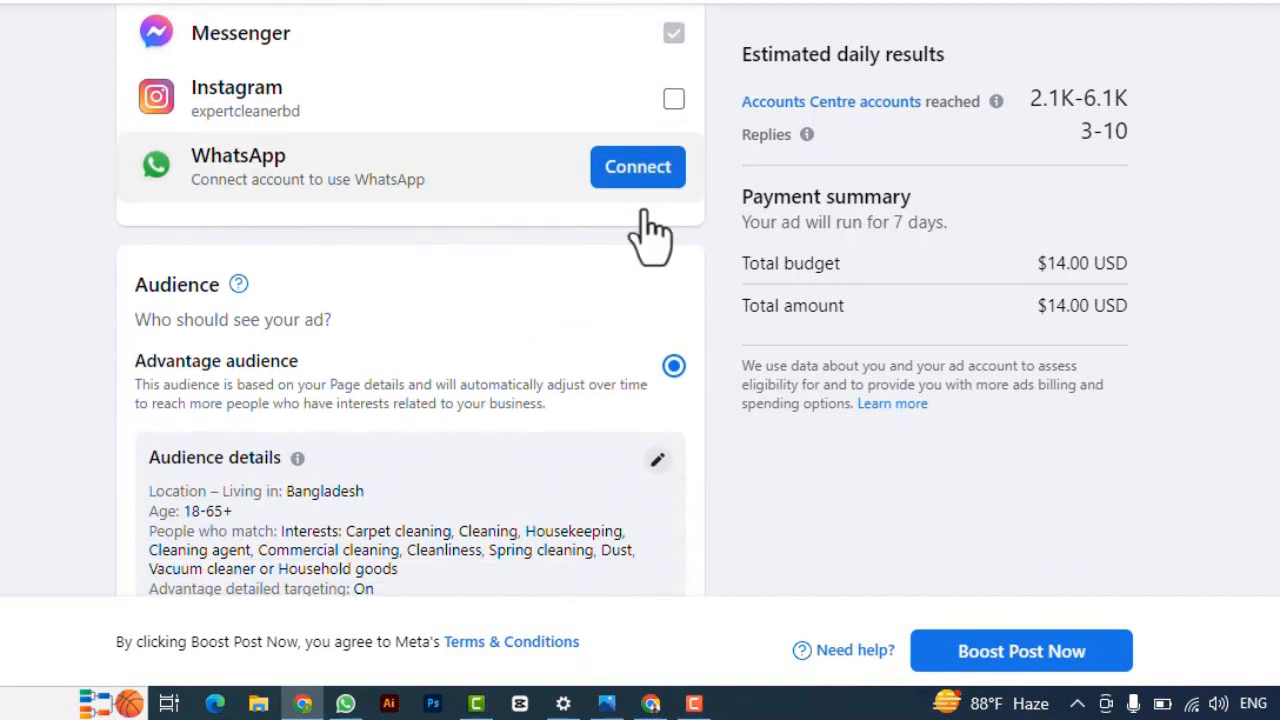
scroll(508, 246, down, 1)
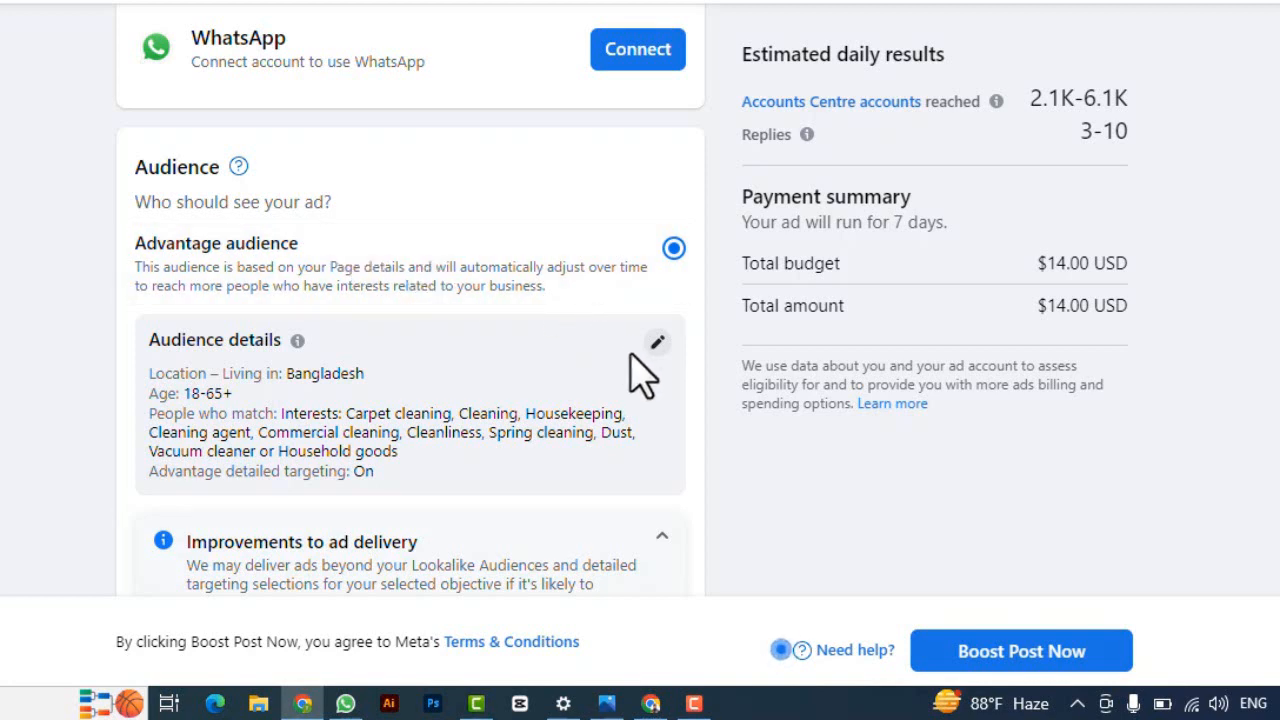
scroll(650, 330, down, 1)
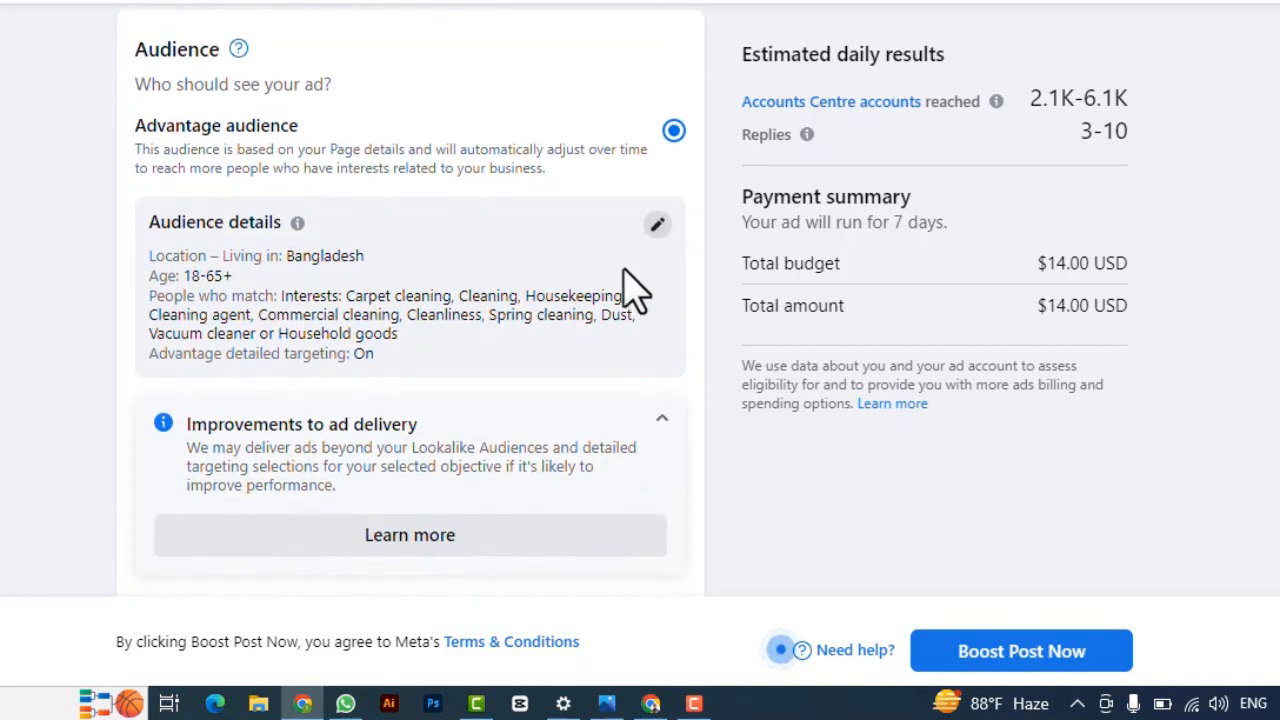
click(657, 226)
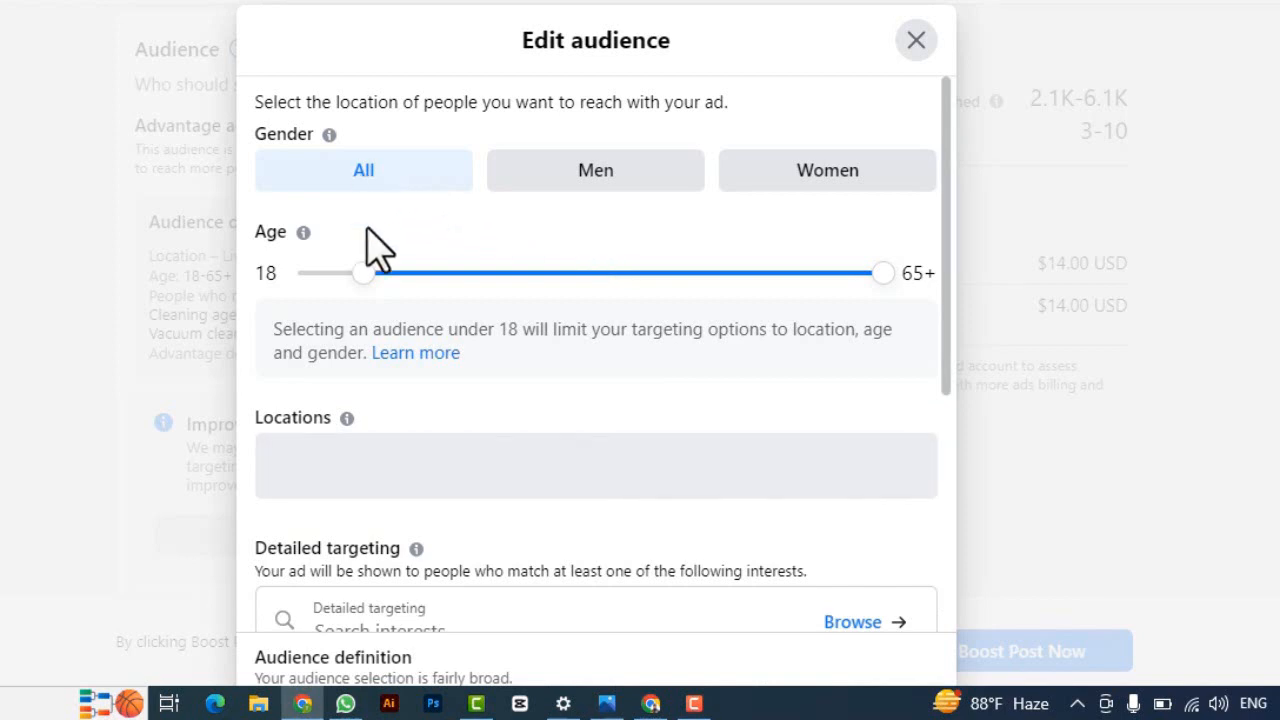
Step: Examine the gender, age, location and detailed targeting interests set for the Advantage audience
scroll(451, 409, down, 4)
scroll(453, 310, up, 3)
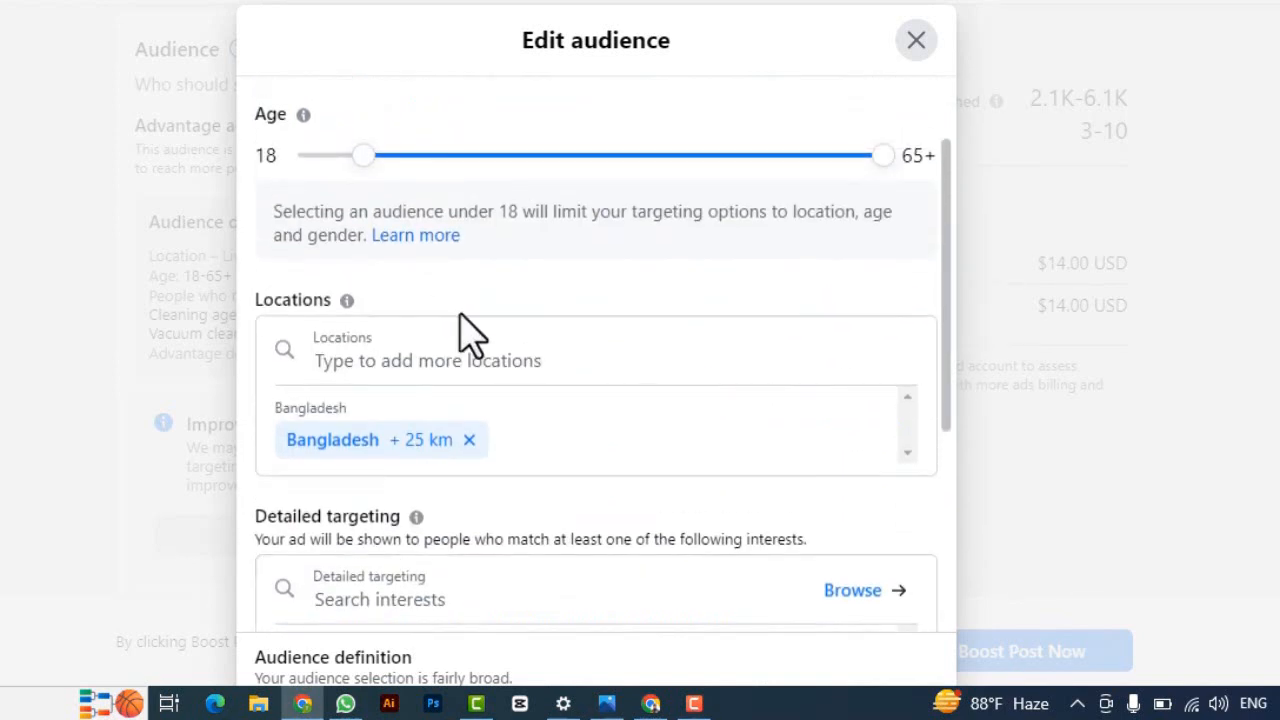
scroll(457, 329, down, 2)
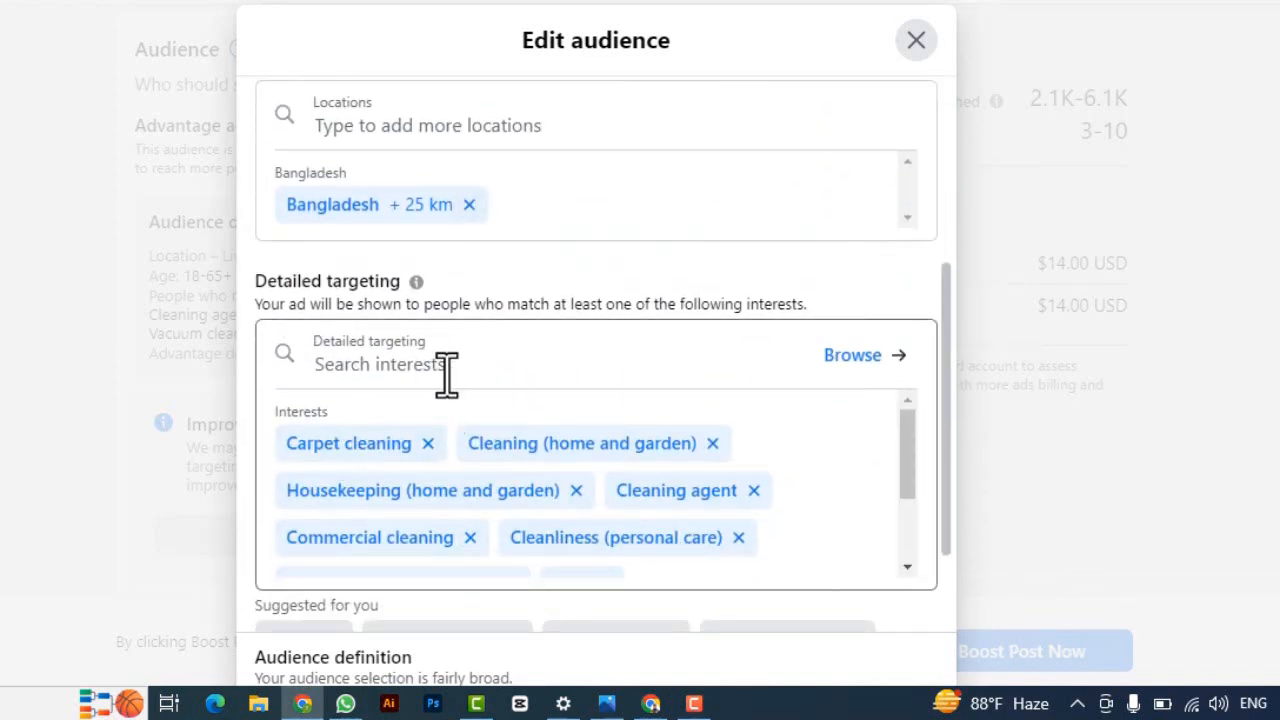
scroll(371, 414, down, 2)
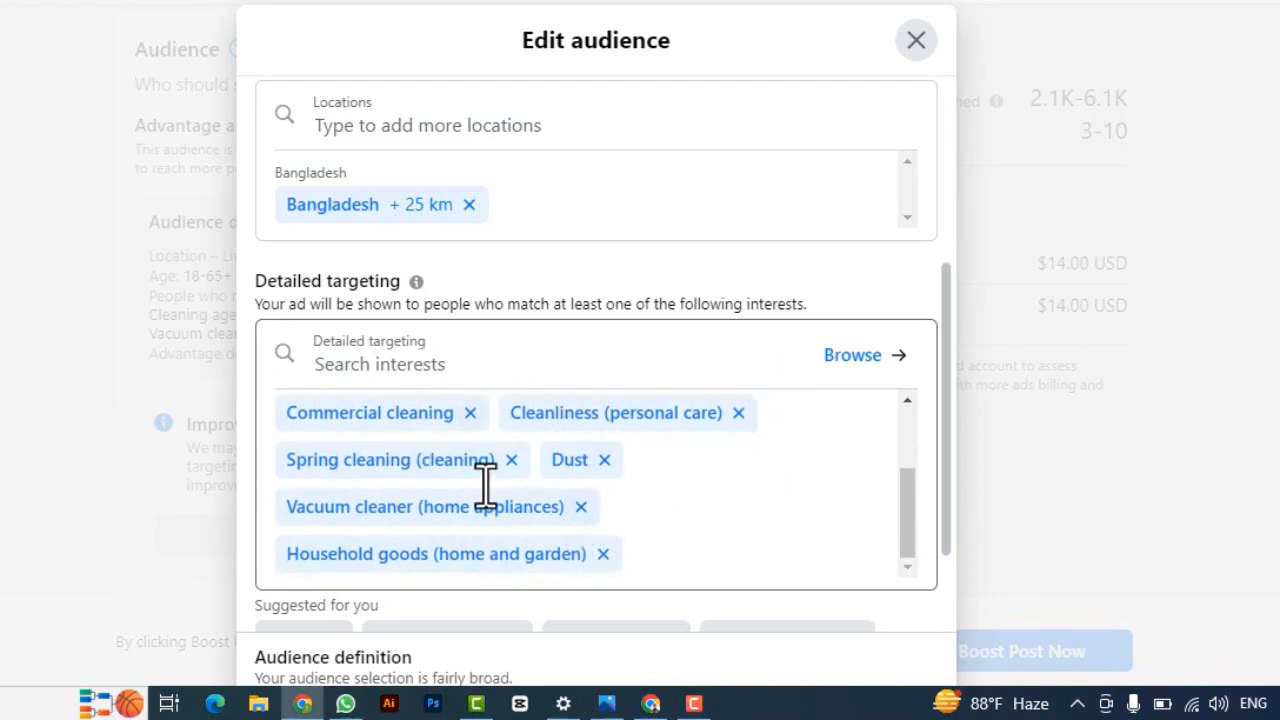
scroll(483, 430, up, 3)
scroll(517, 515, down, 3)
scroll(468, 405, up, 2)
Step: Try adding Clean & Clear and Dry cleaning to the Advantage audience's detailed targeting by searching for "clean"
click(445, 360)
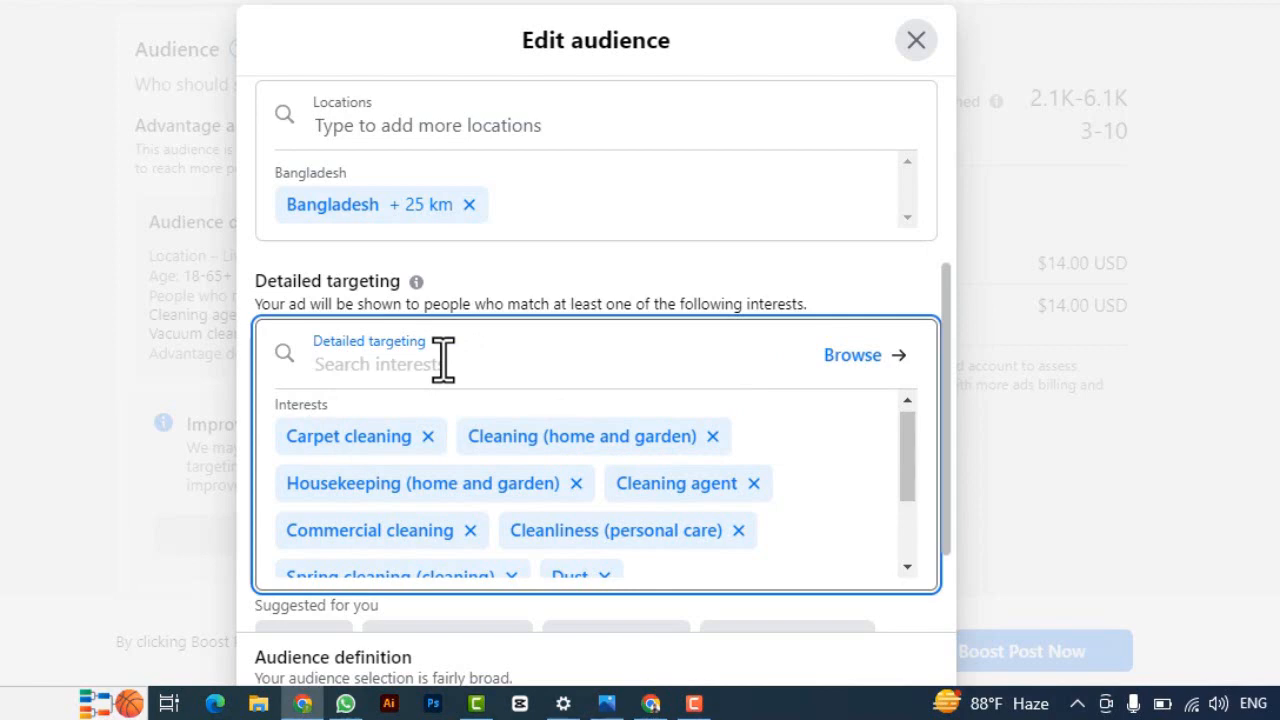
text(clean)
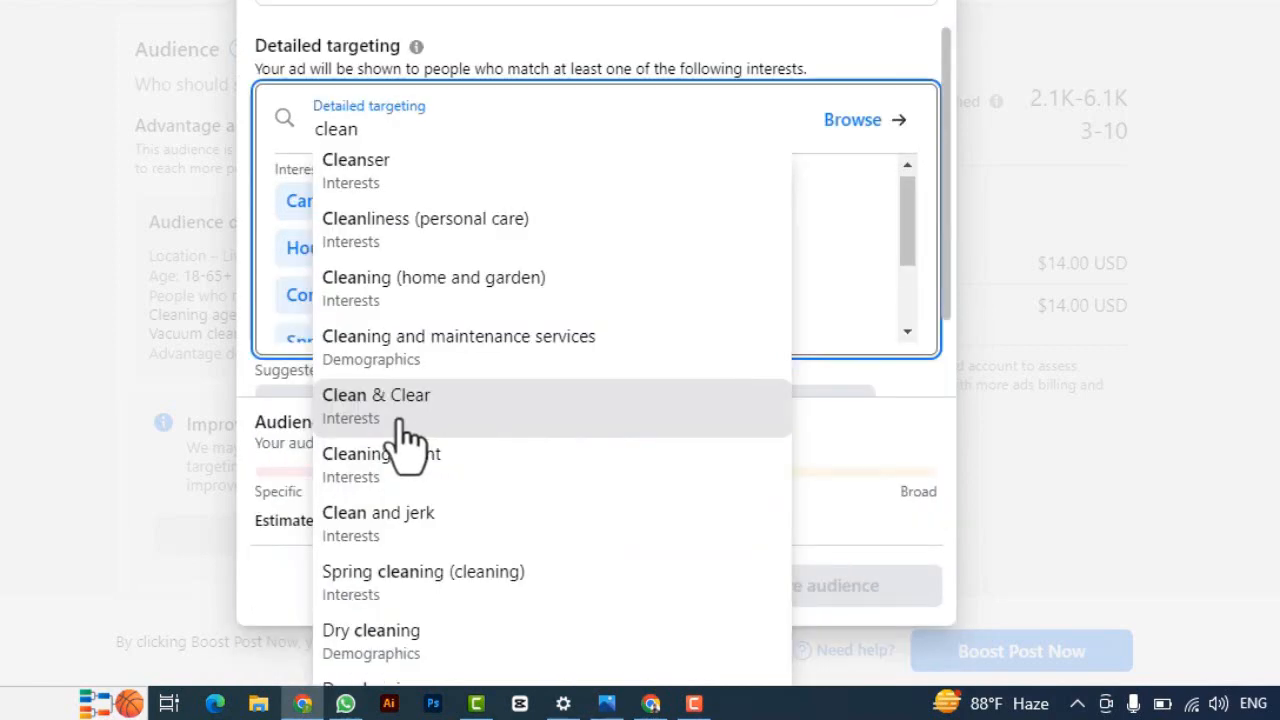
click(402, 443)
scroll(400, 430, down, 5)
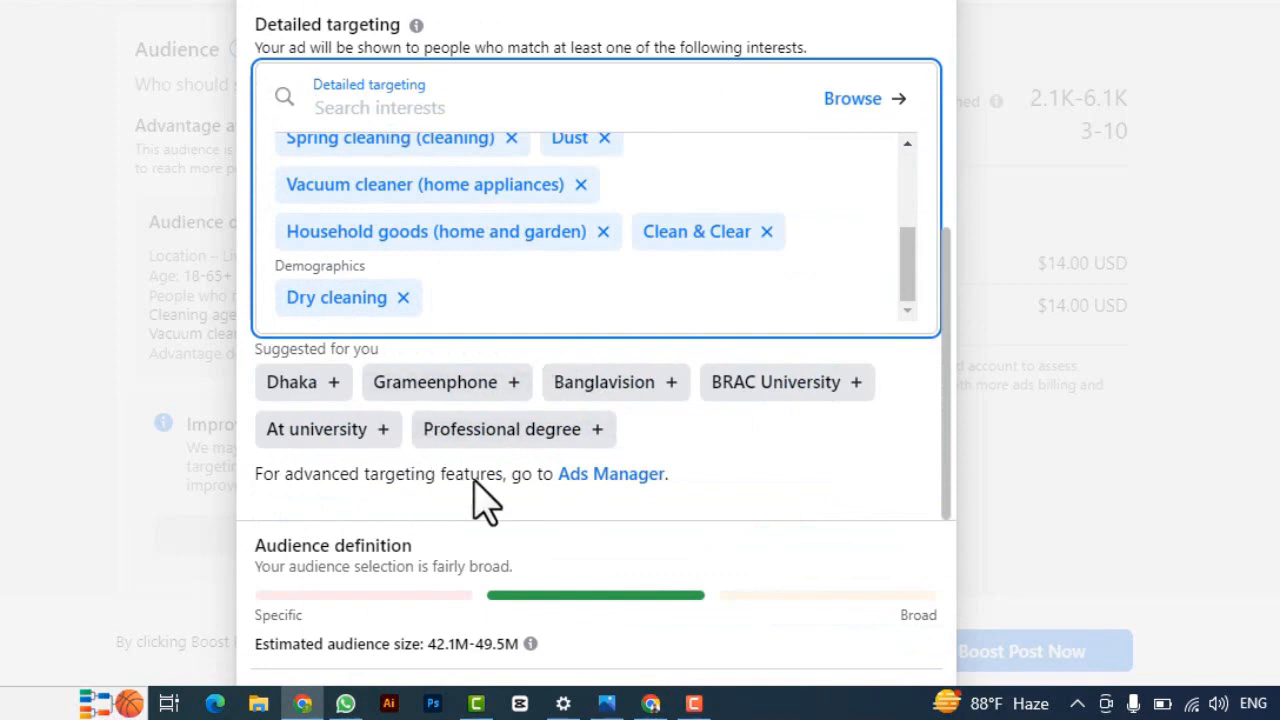
scroll(577, 290, up, 1)
scroll(577, 290, up, 3)
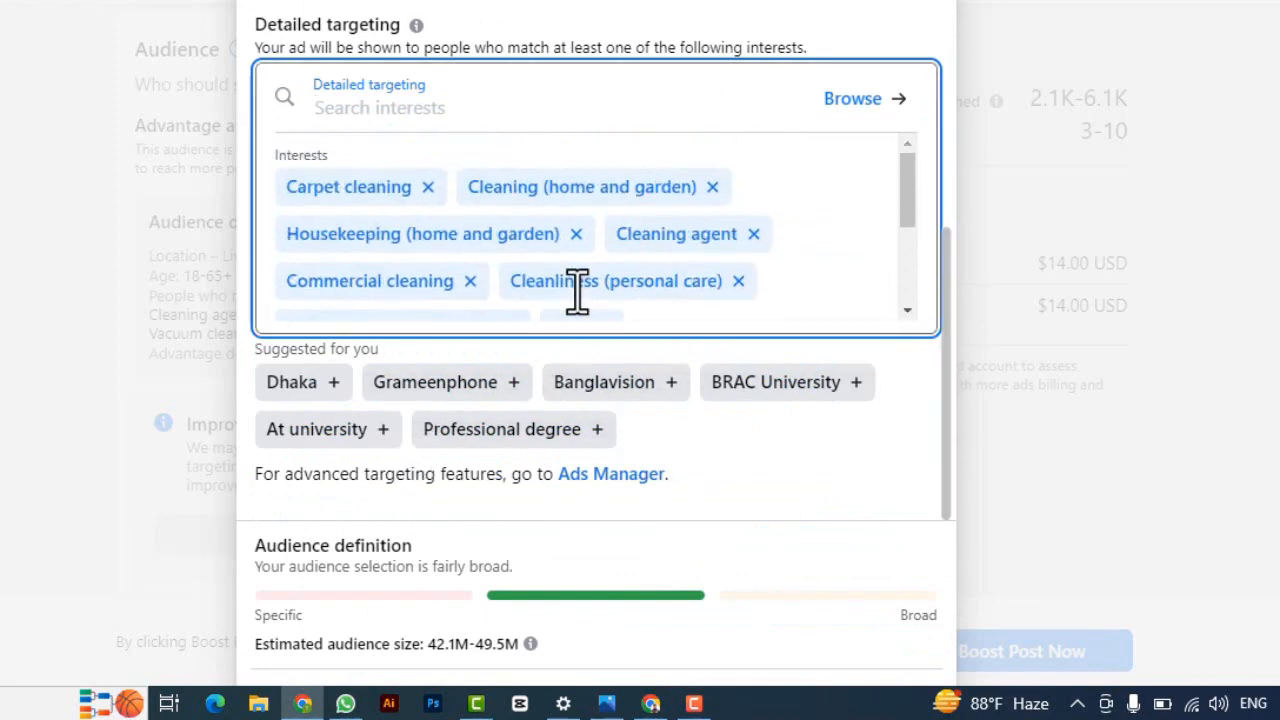
scroll(600, 300, down, 2)
scroll(940, 500, down, 2)
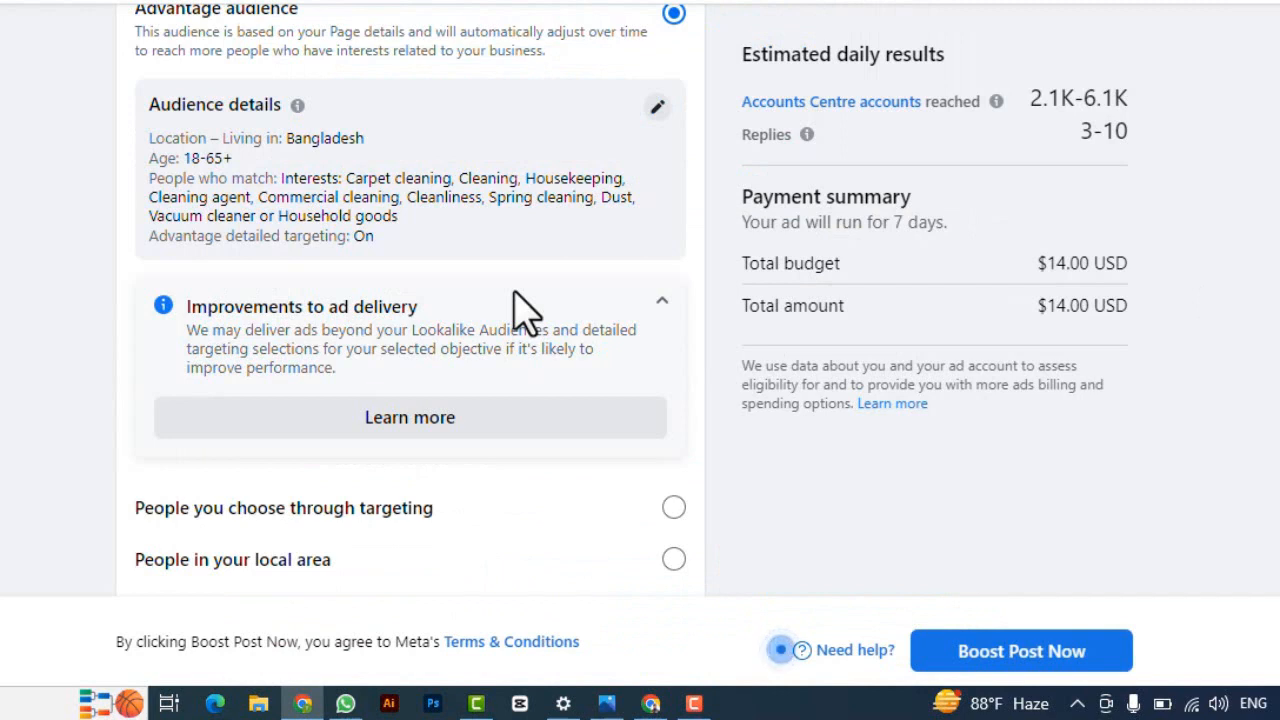
Step: Show all saved audiences and select Cleaning Service as the audience for the ad
scroll(562, 260, down, 1)
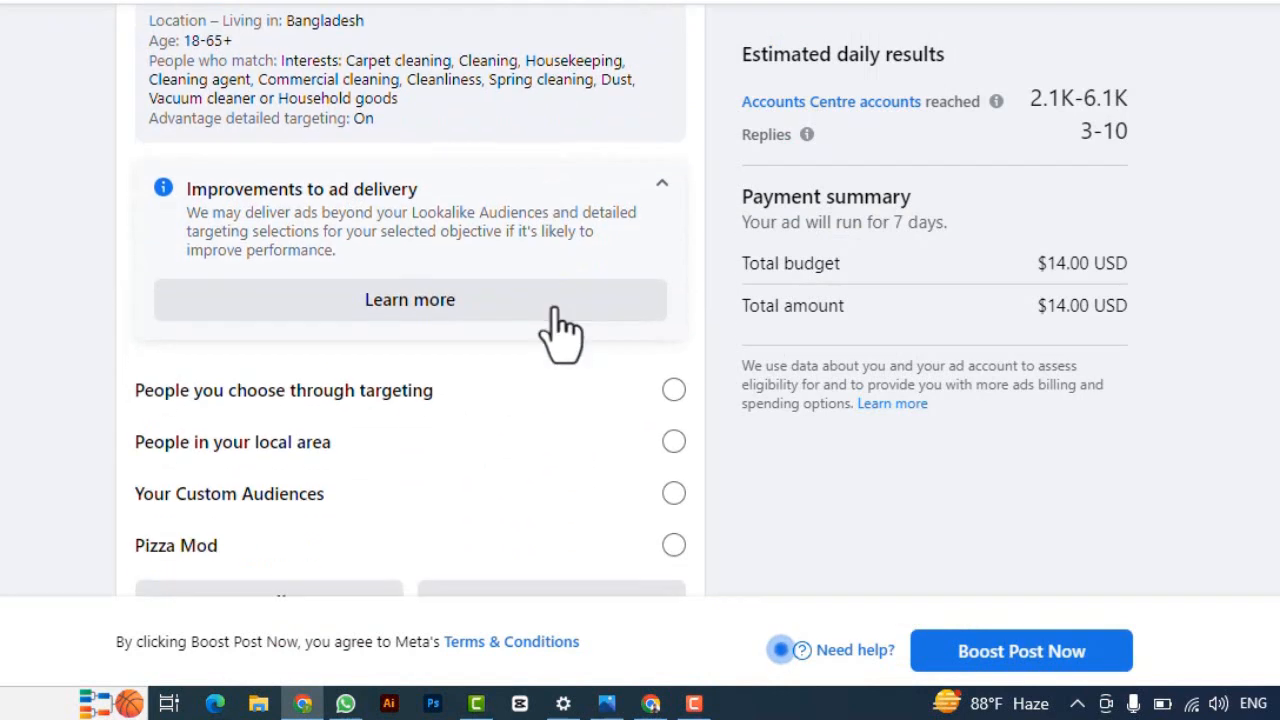
scroll(480, 260, down, 2)
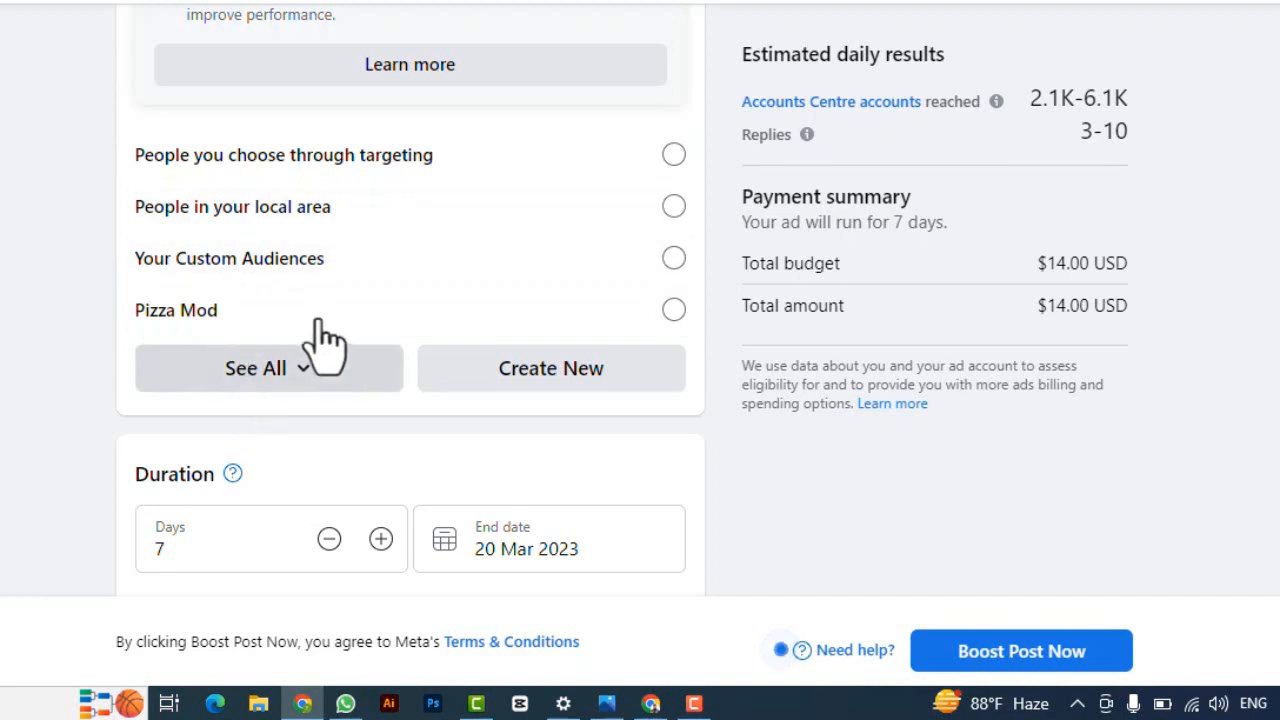
click(315, 390)
scroll(331, 334, down, 2)
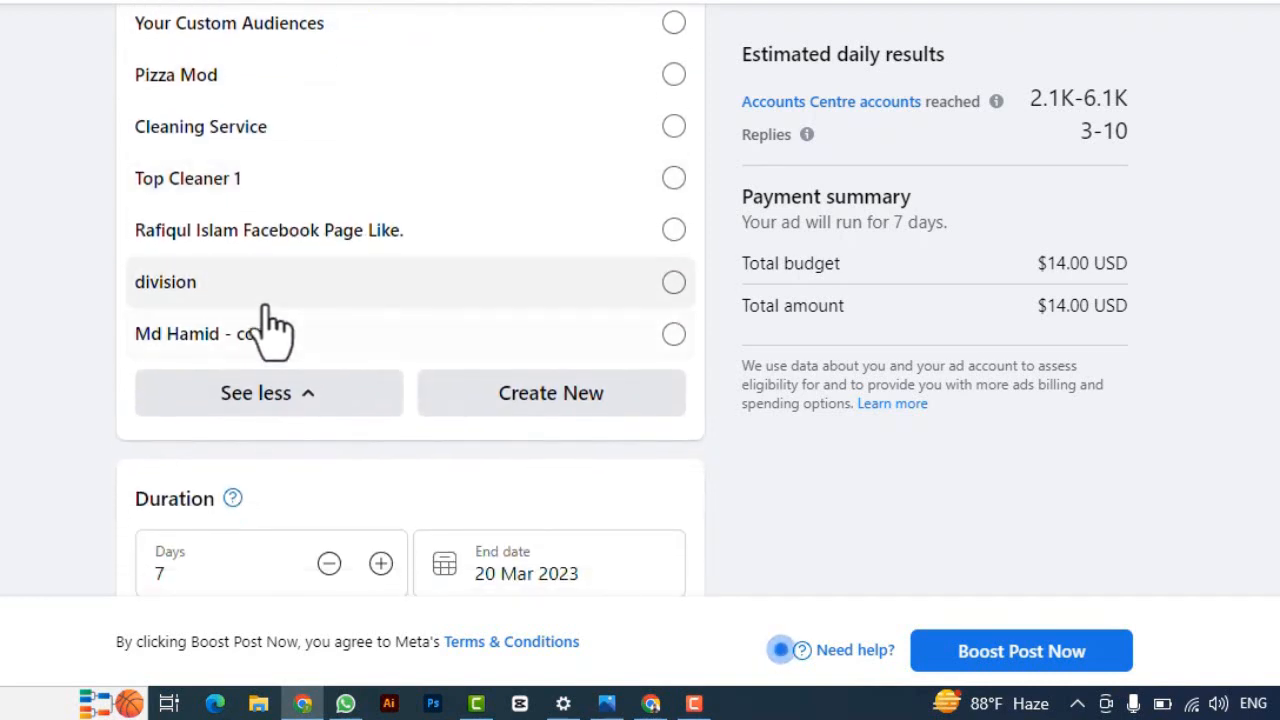
scroll(270, 330, up, 1)
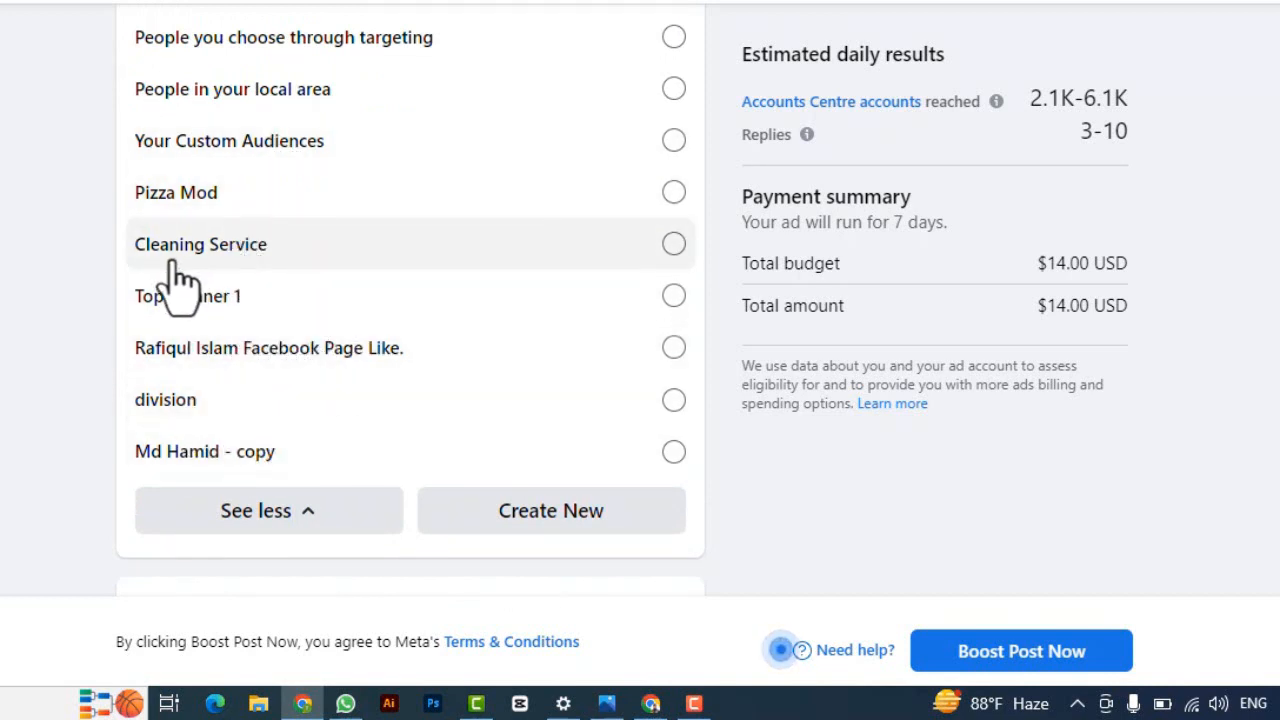
click(336, 258)
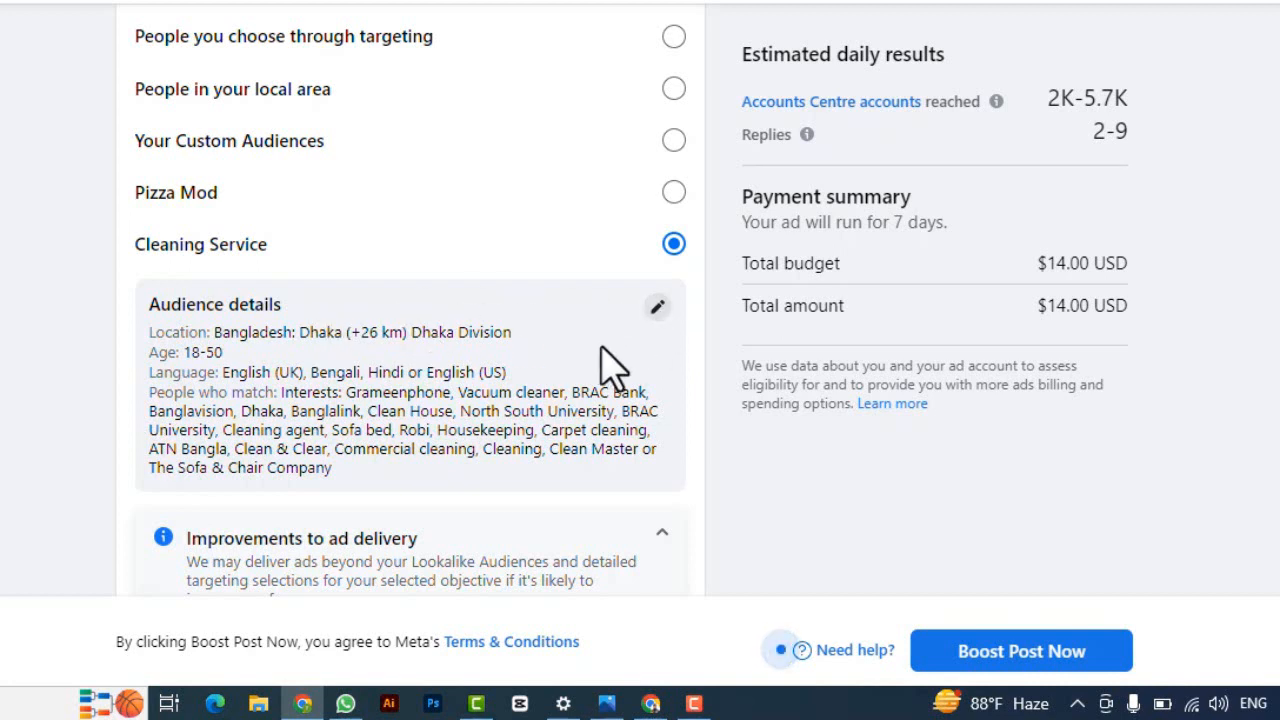
Step: Edit the Cleaning Service audience, adding Professional degree and BRAC University to its detailed targeting, and save it
click(657, 306)
scroll(440, 375, down, 5)
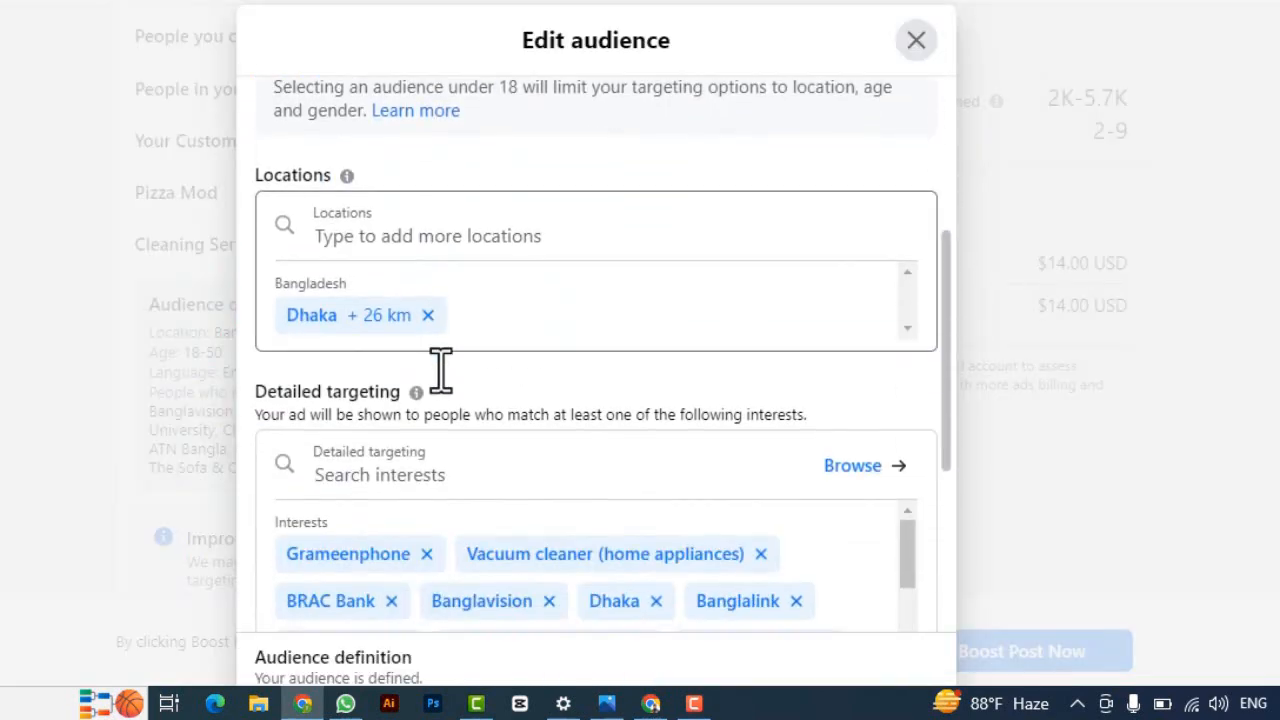
scroll(435, 395, down, 2)
scroll(440, 360, up, 4)
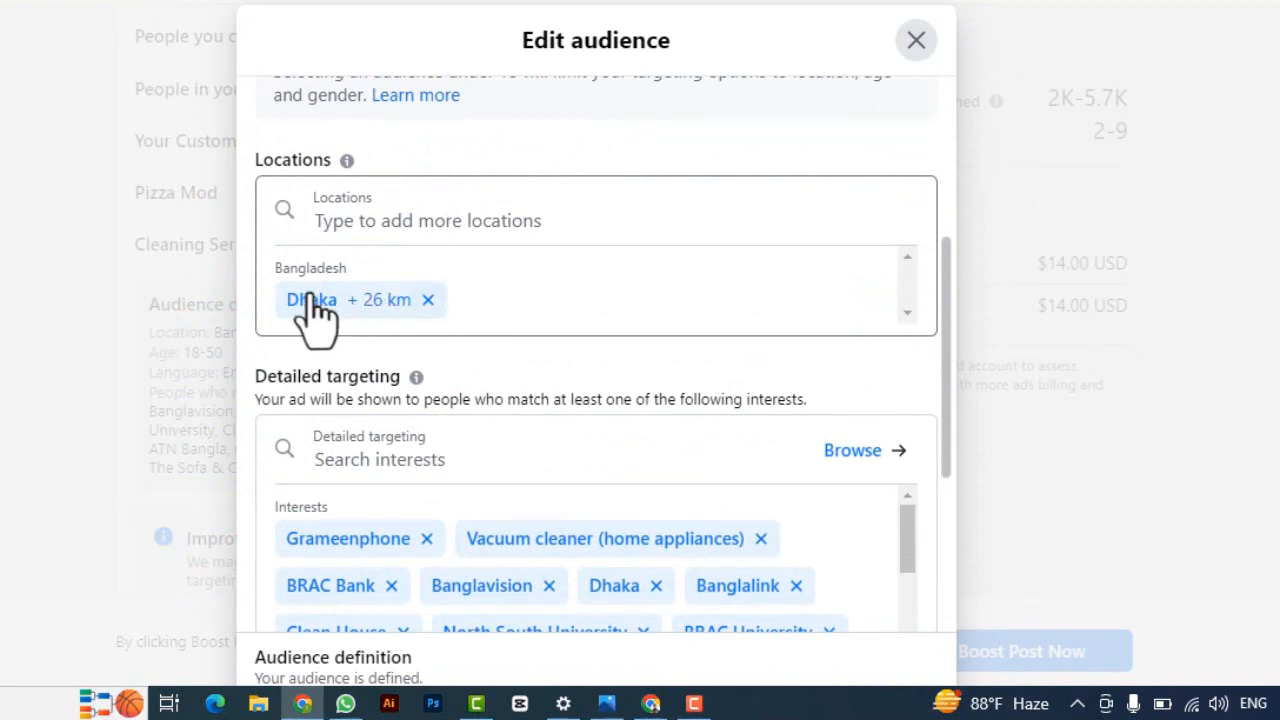
scroll(457, 370, down, 3)
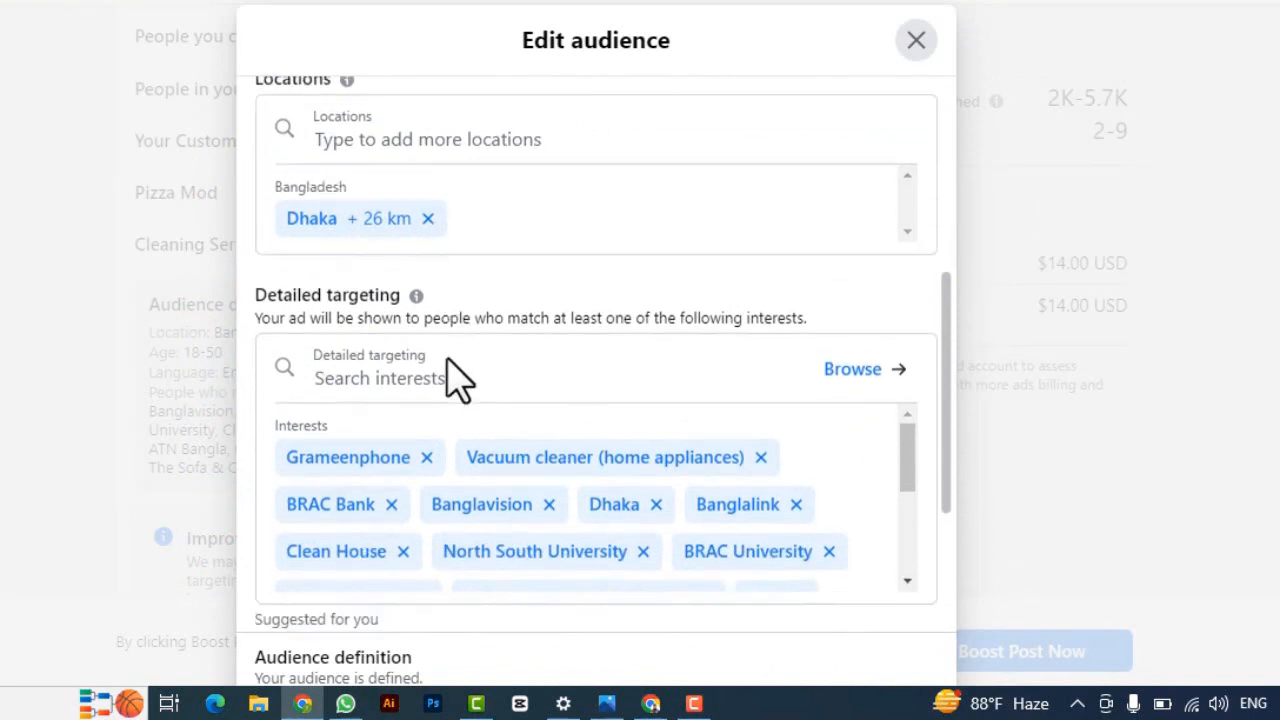
scroll(460, 235, down, 5)
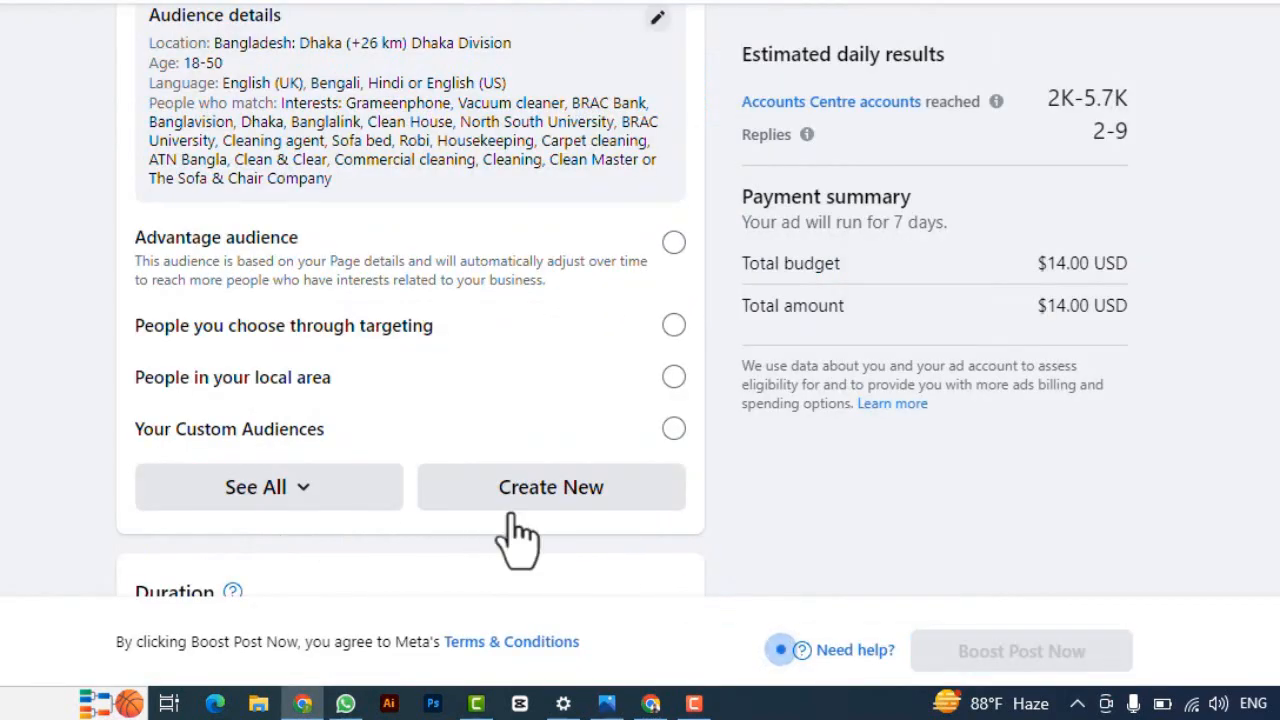
Step: Try a total budget of $25.00 for the ad and set it back to $14.00
scroll(280, 285, down, 5)
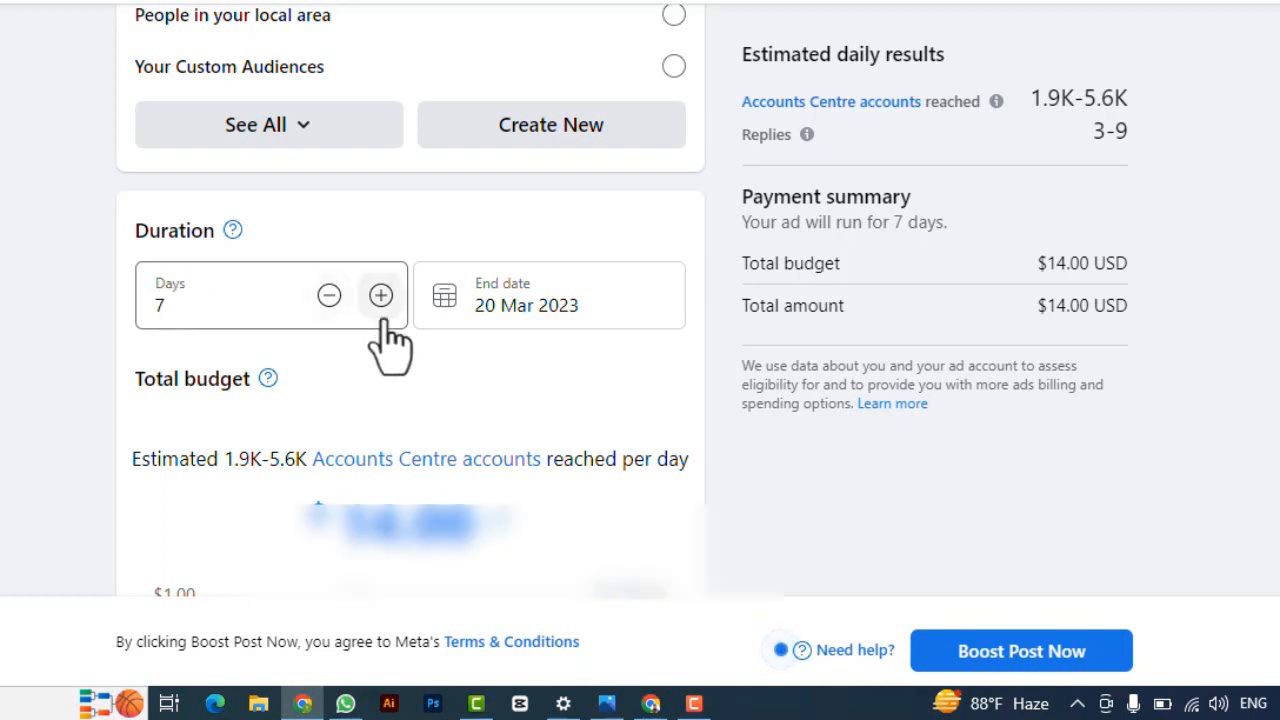
scroll(306, 280, down, 3)
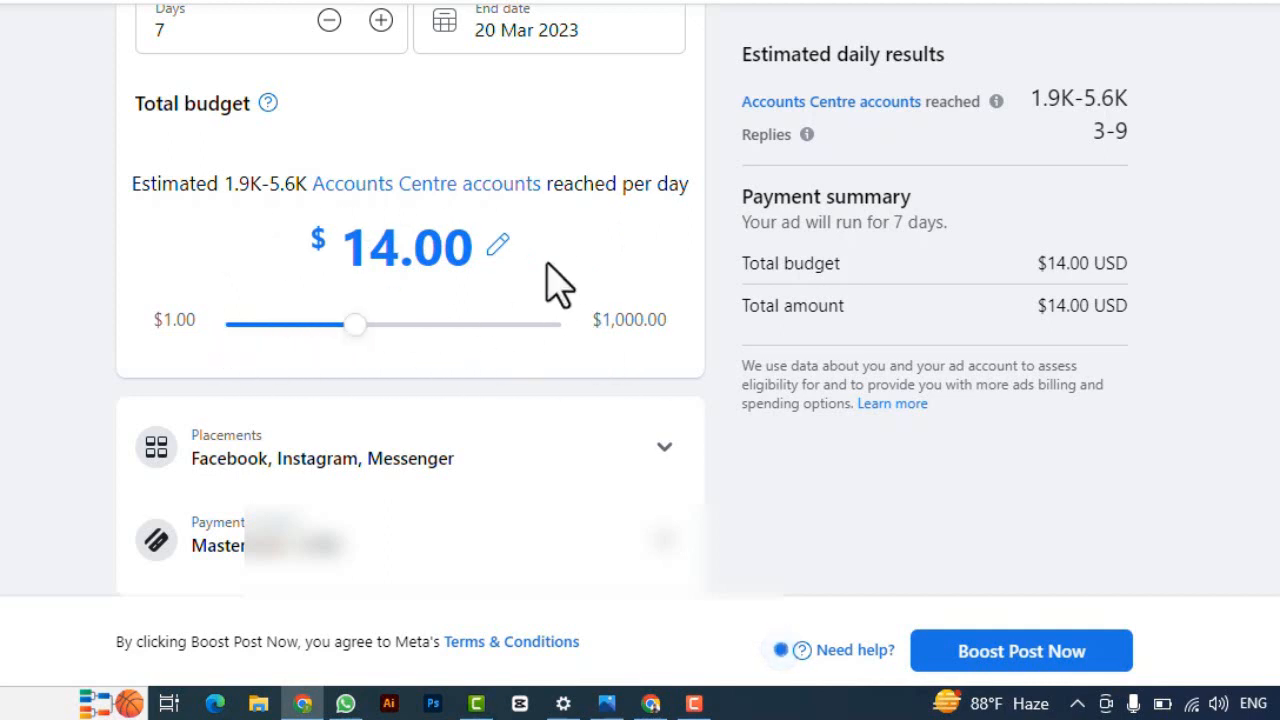
scroll(594, 294, up, 1)
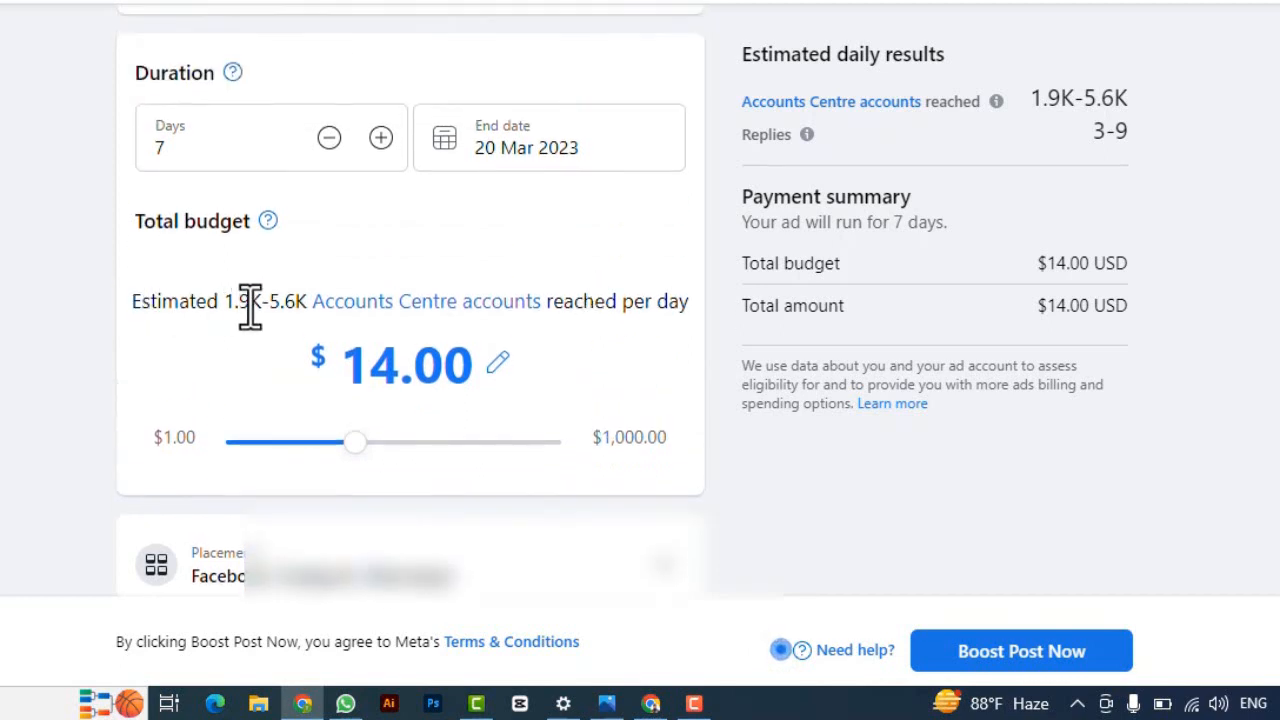
drag(350, 448, 386, 448)
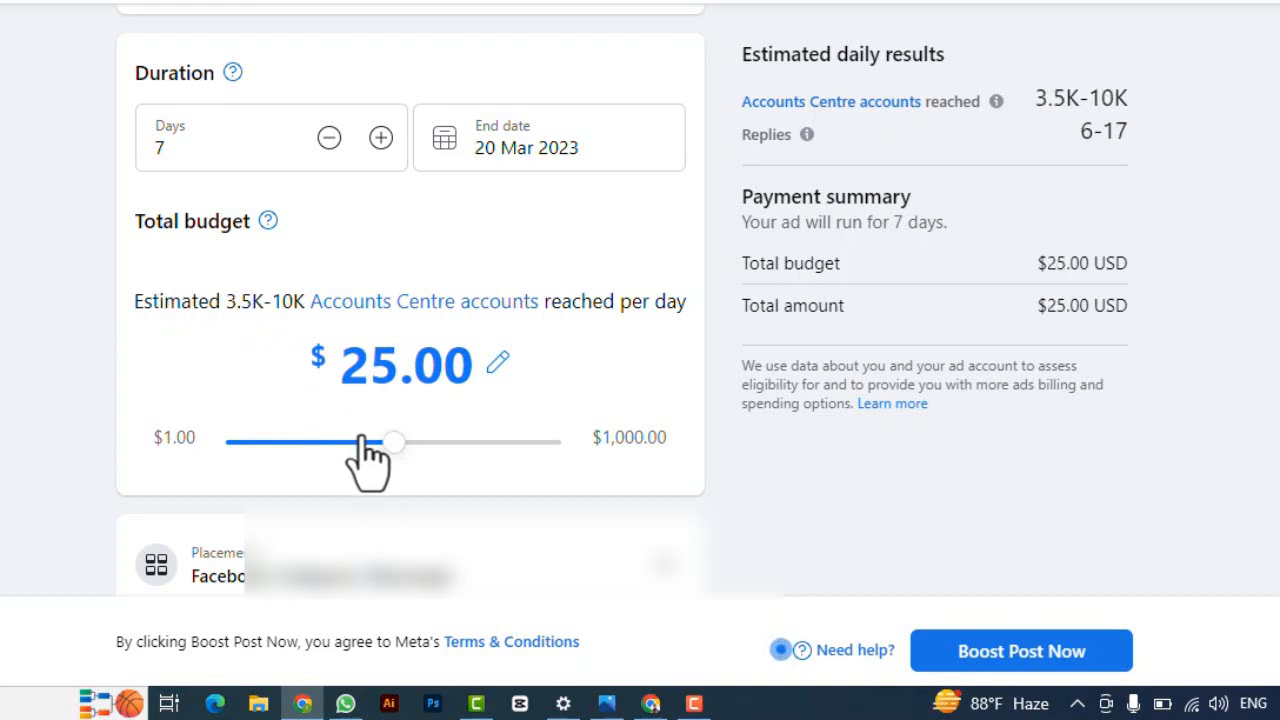
drag(391, 444, 356, 446)
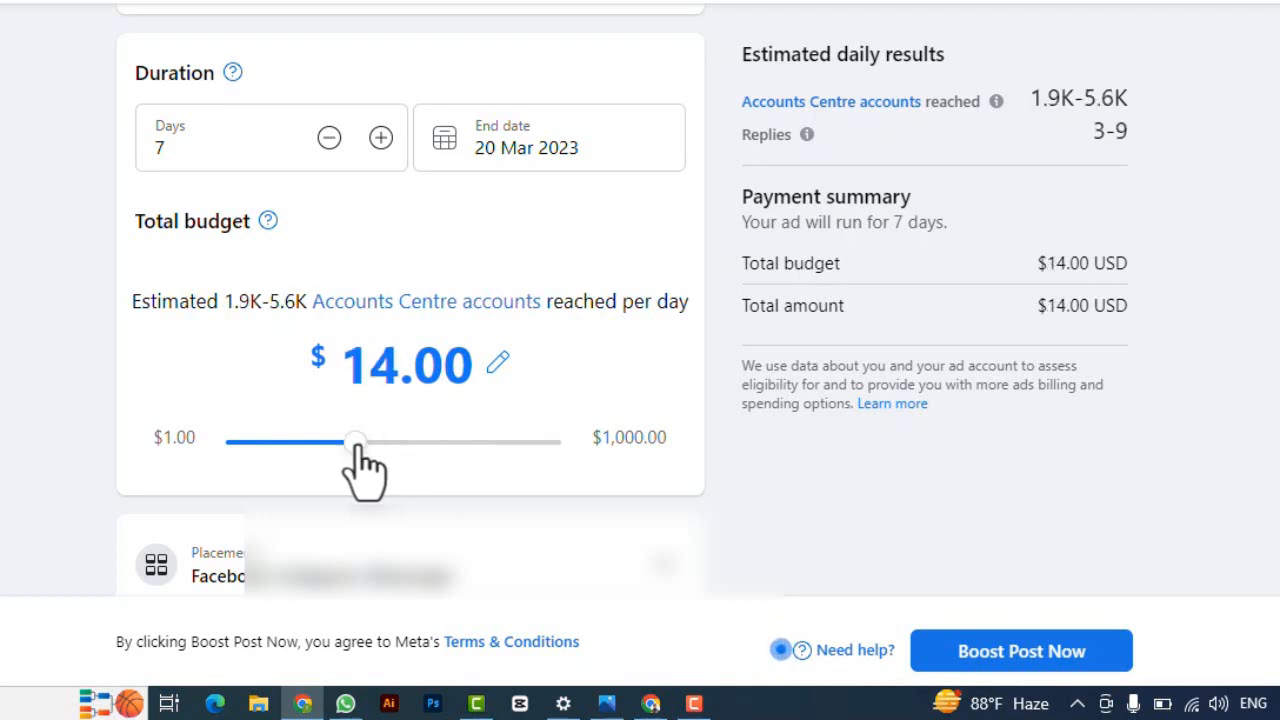
scroll(397, 335, down, 1)
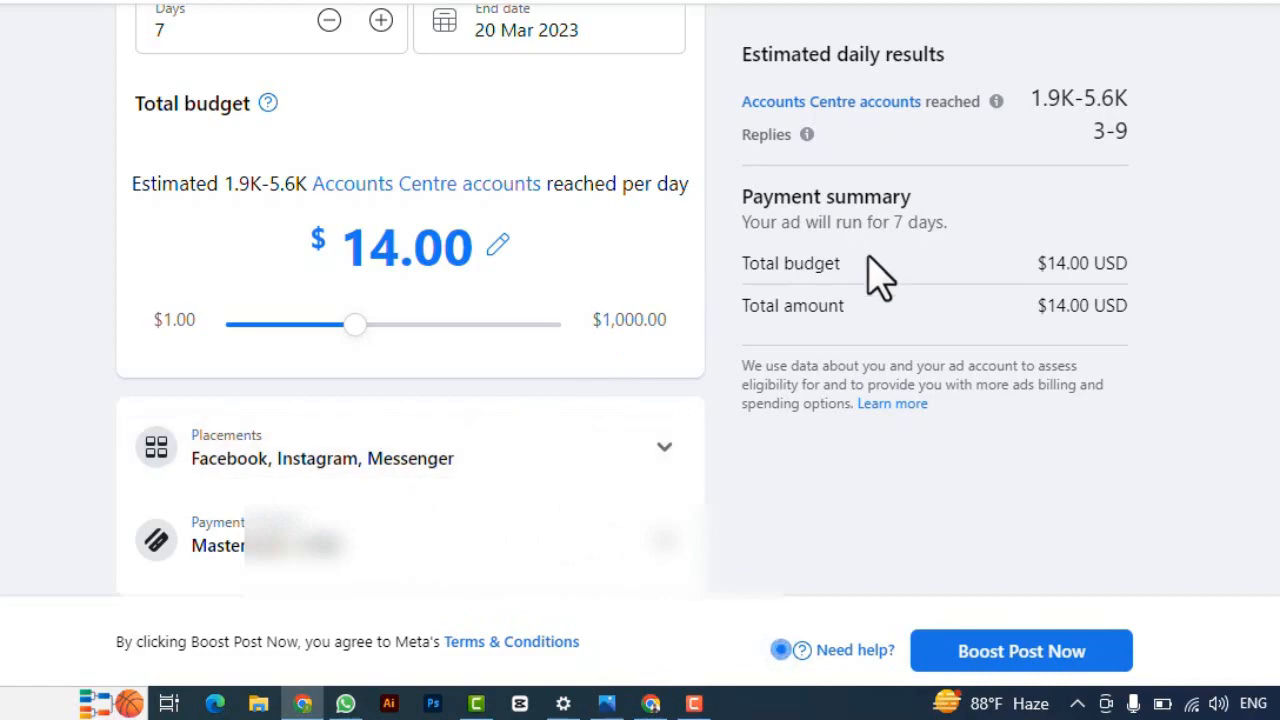
Step: Deselect Instagram in the ad's placements, keeping only Facebook and Messenger
scroll(871, 277, up, 10)
scroll(886, 258, up, 15)
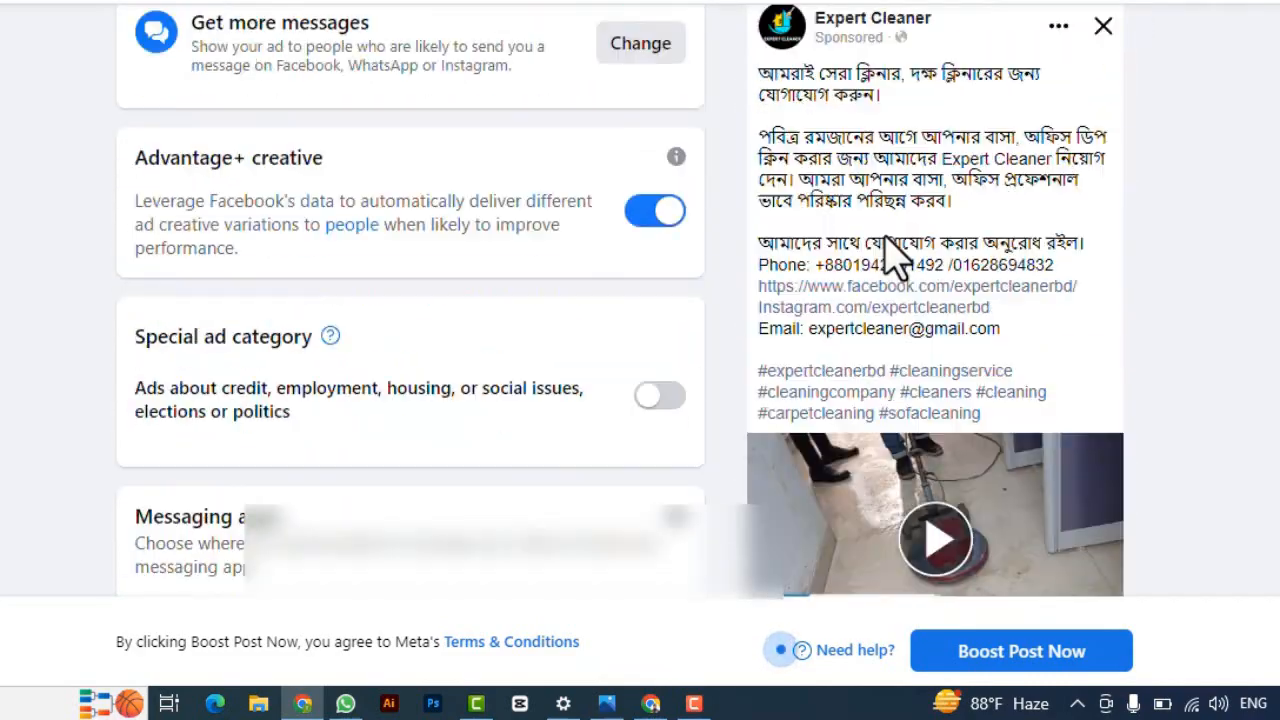
scroll(872, 286, down, 4)
scroll(880, 290, down, 15)
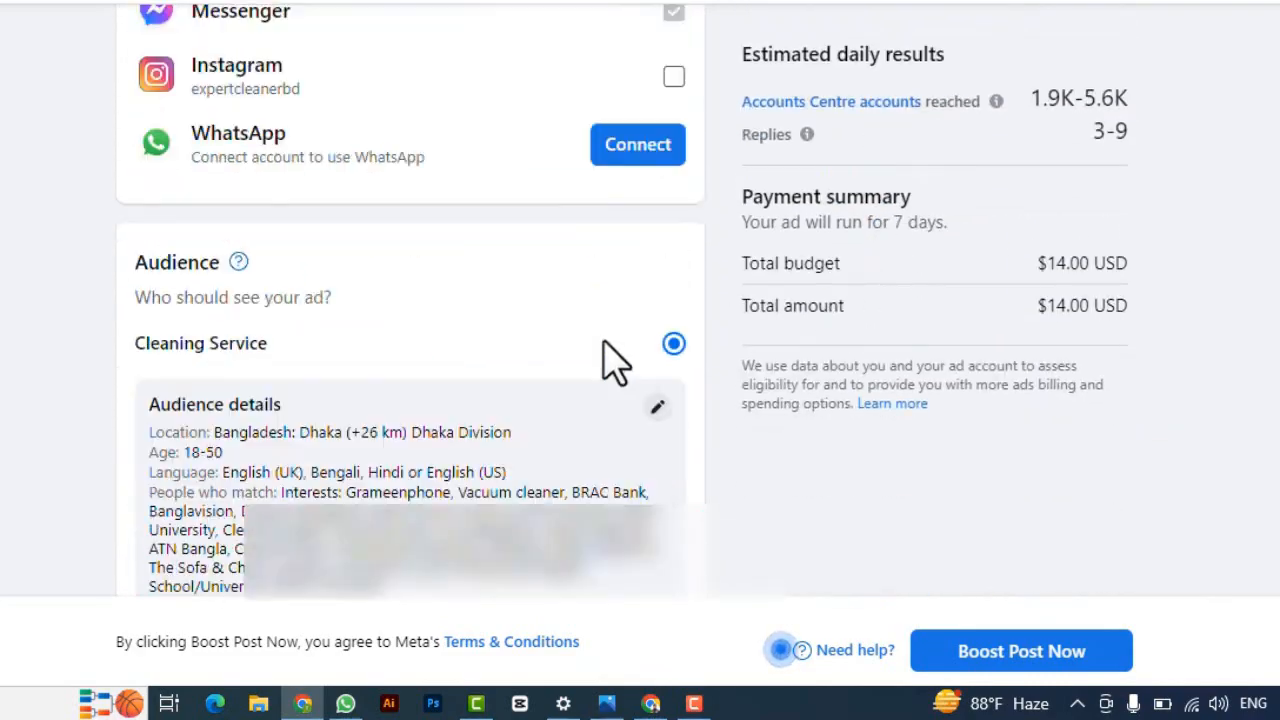
scroll(318, 388, down, 3)
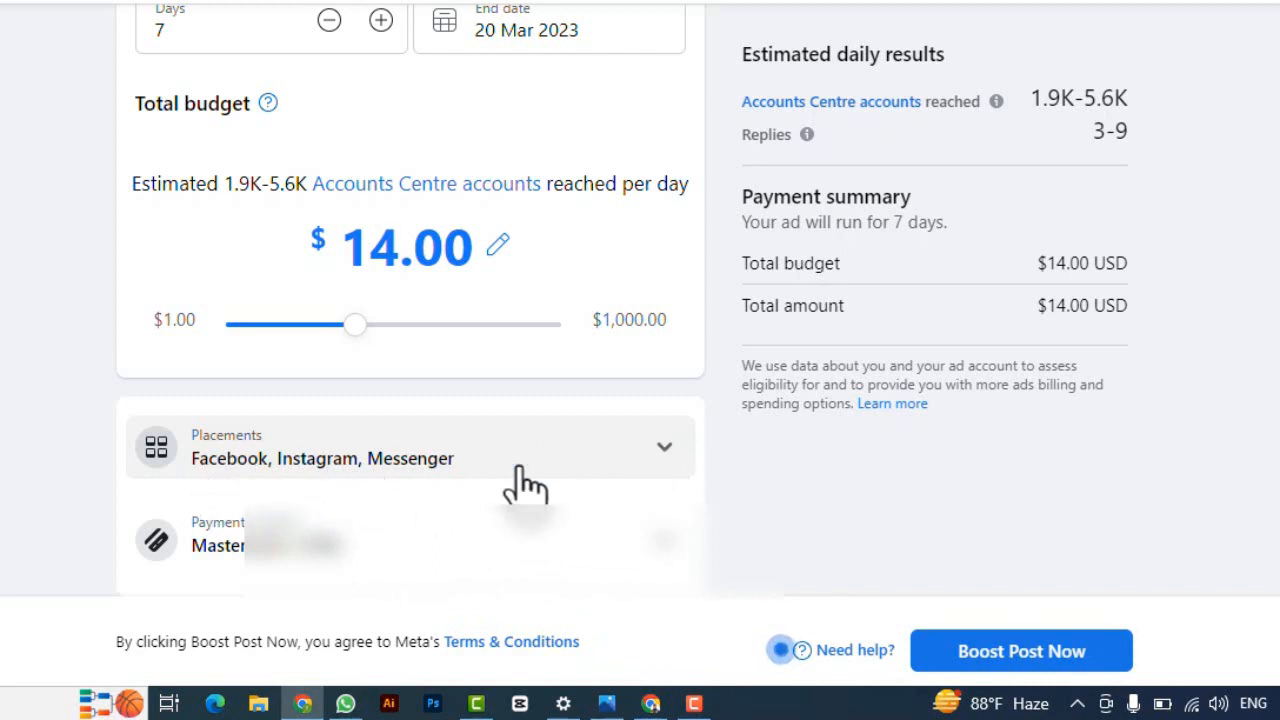
click(665, 462)
scroll(500, 410, down, 2)
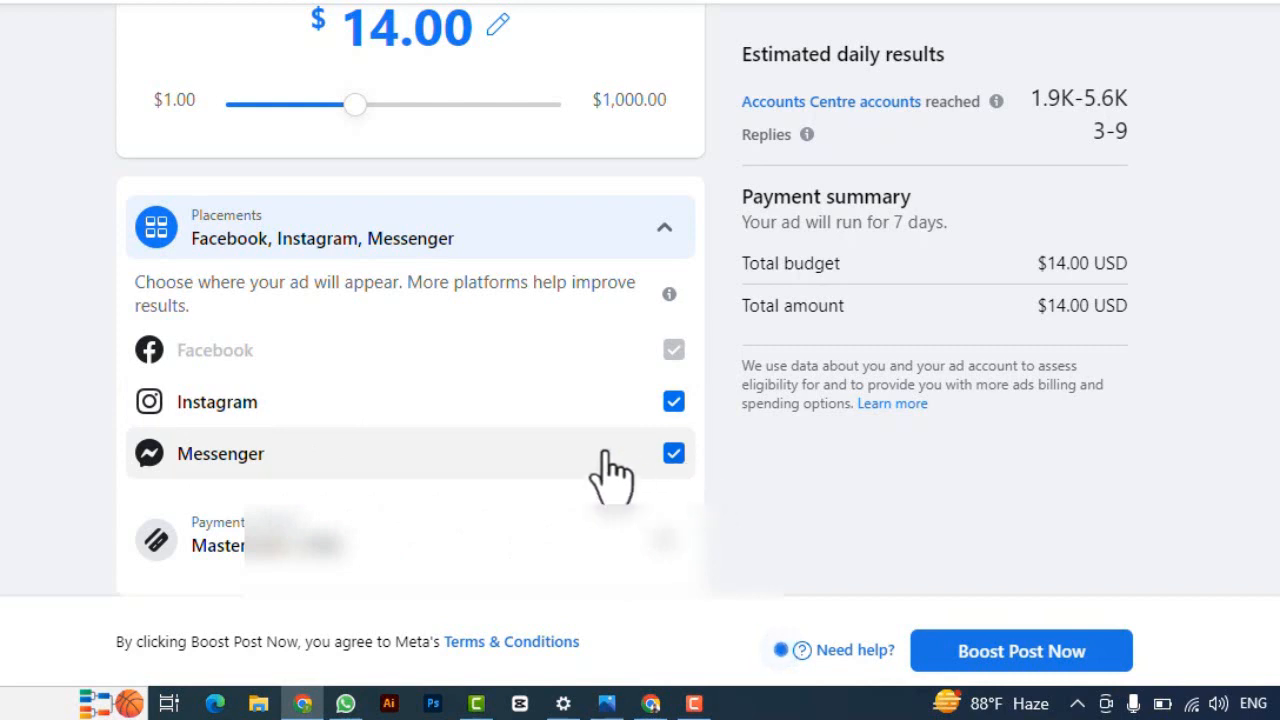
click(673, 401)
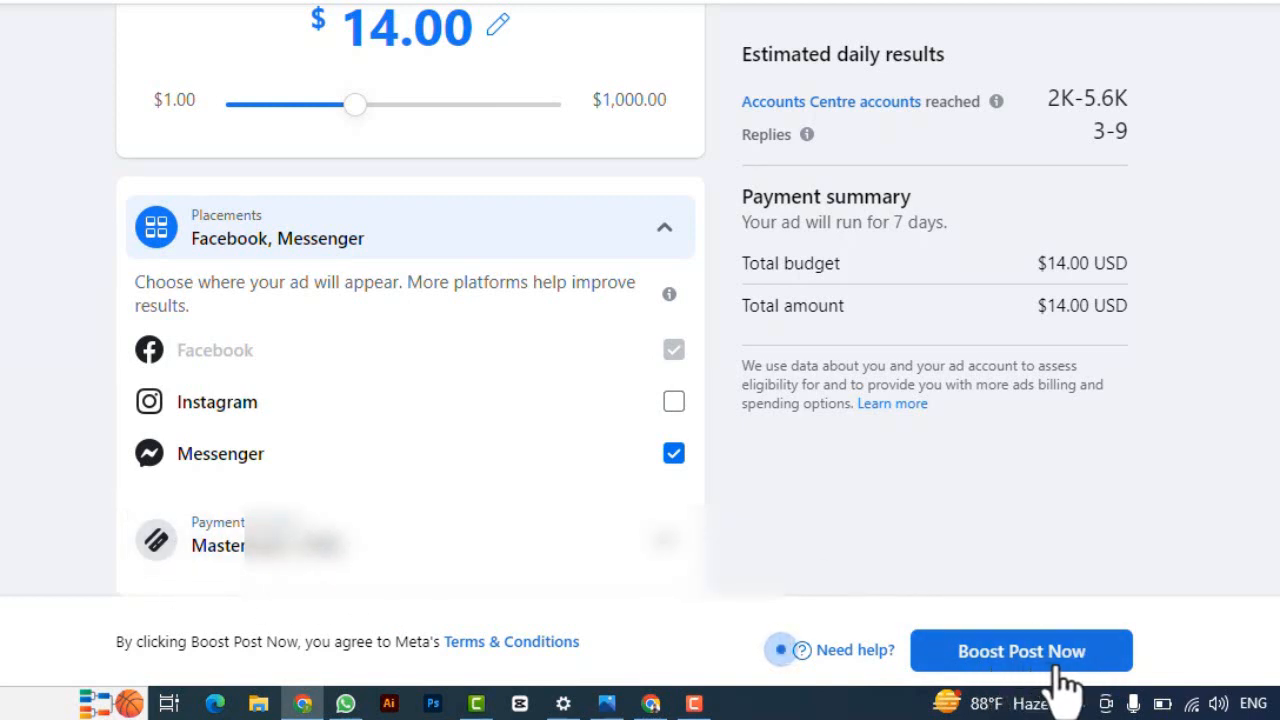
Step: Check the audience, messaging, budget and placement settings once more and submit the post boost
scroll(750, 365, up, 3)
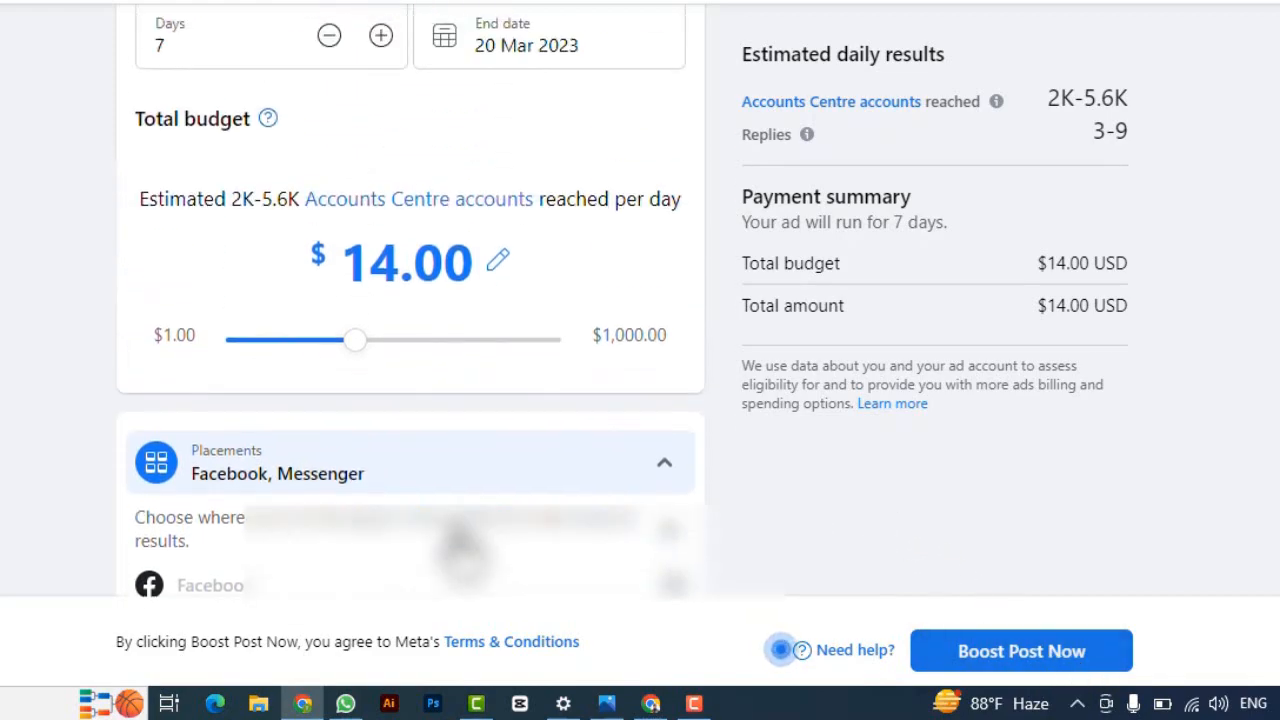
scroll(800, 315, up, 3)
scroll(800, 315, up, 15)
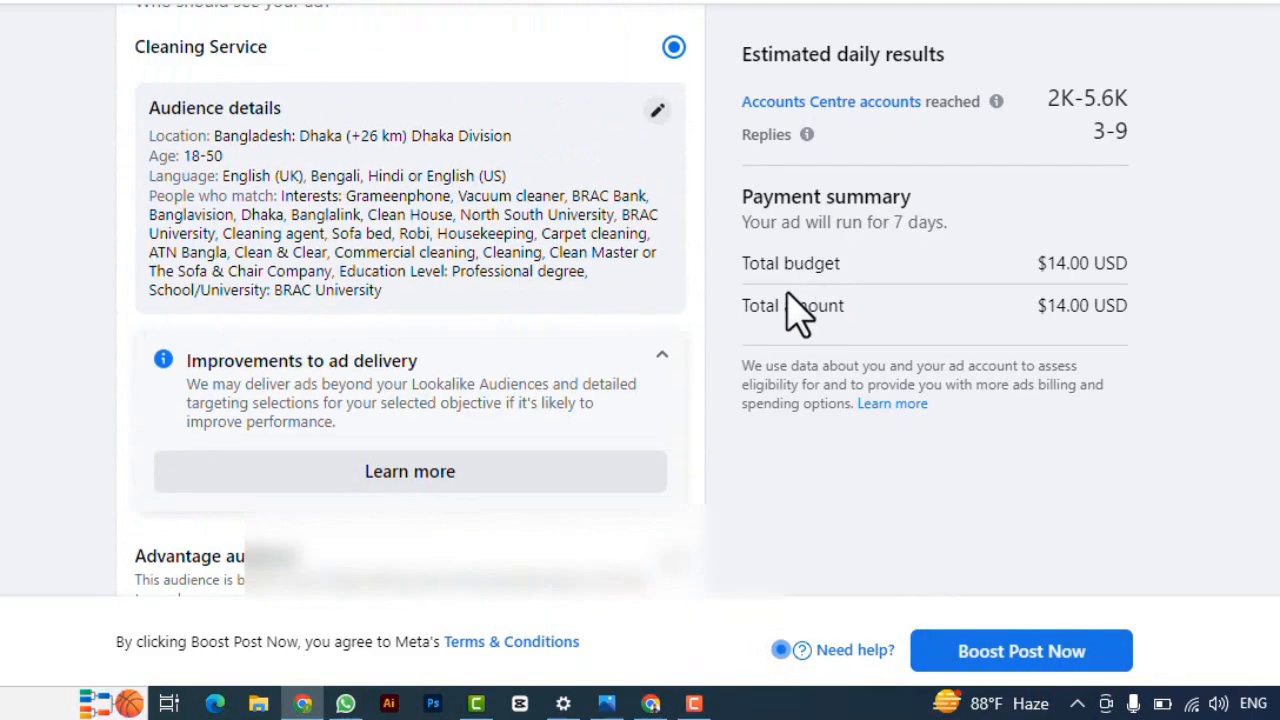
scroll(795, 312, down, 10)
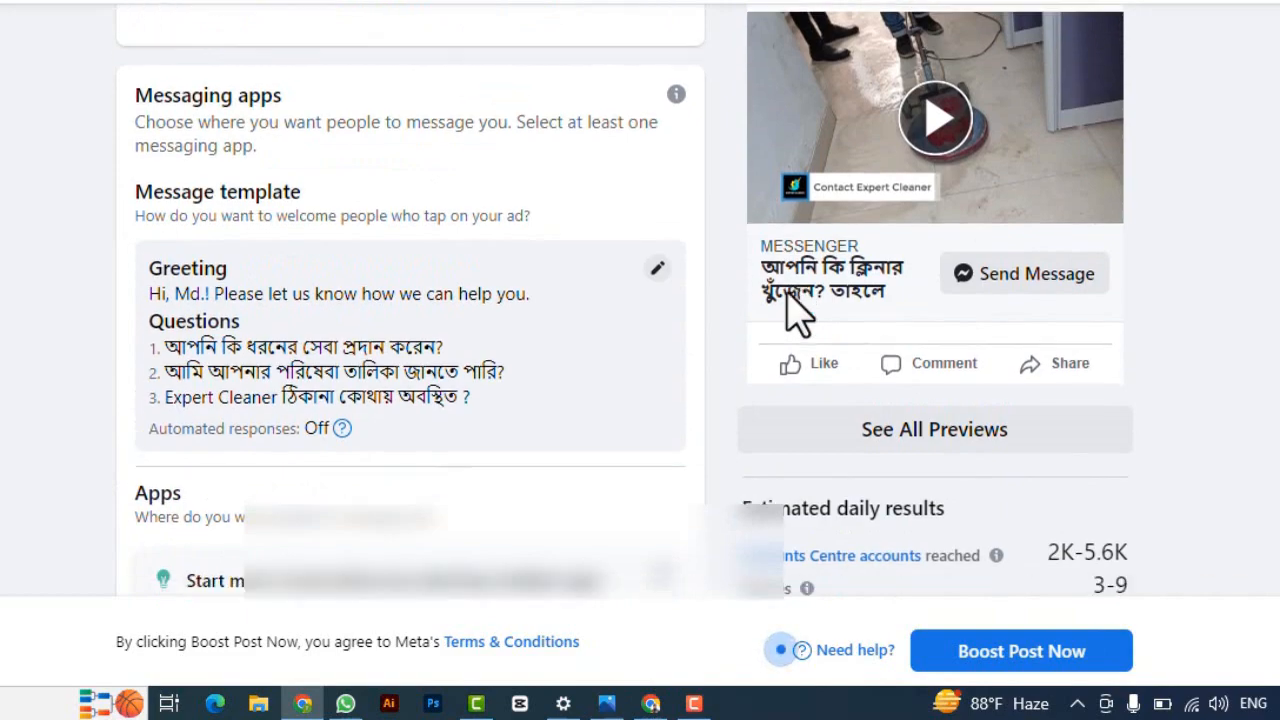
scroll(548, 365, down, 3)
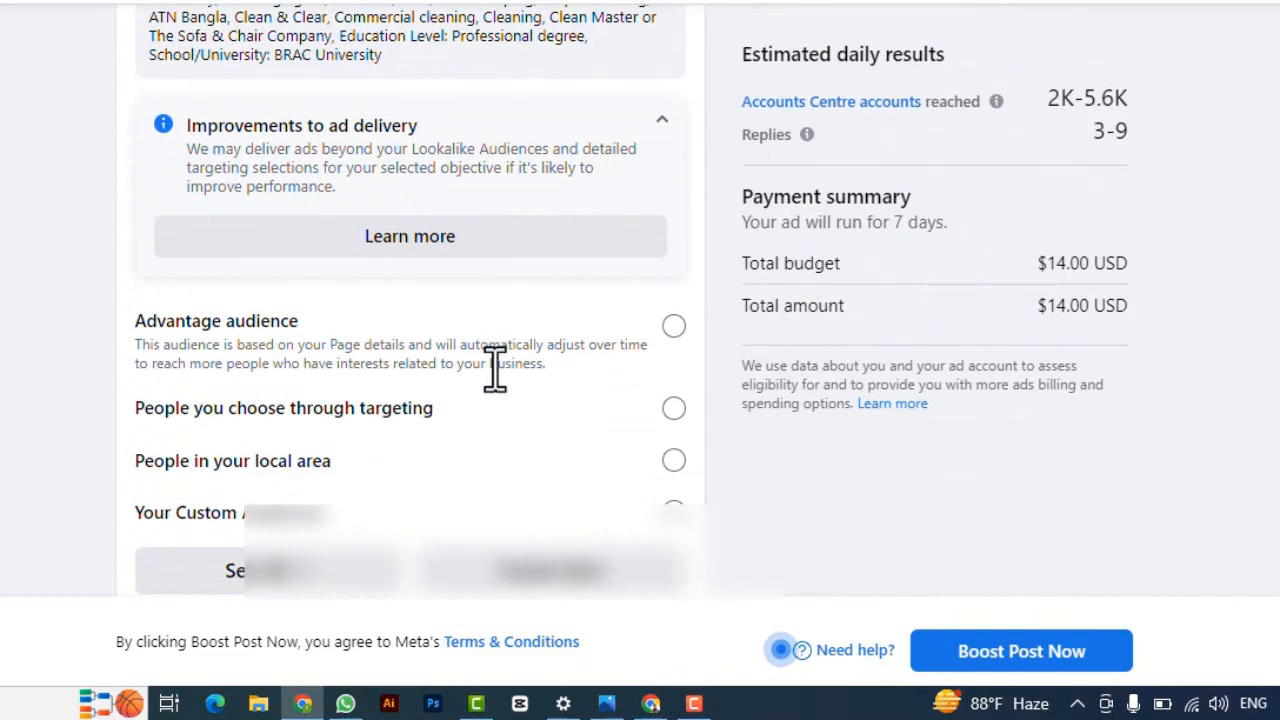
scroll(503, 389, down, 8)
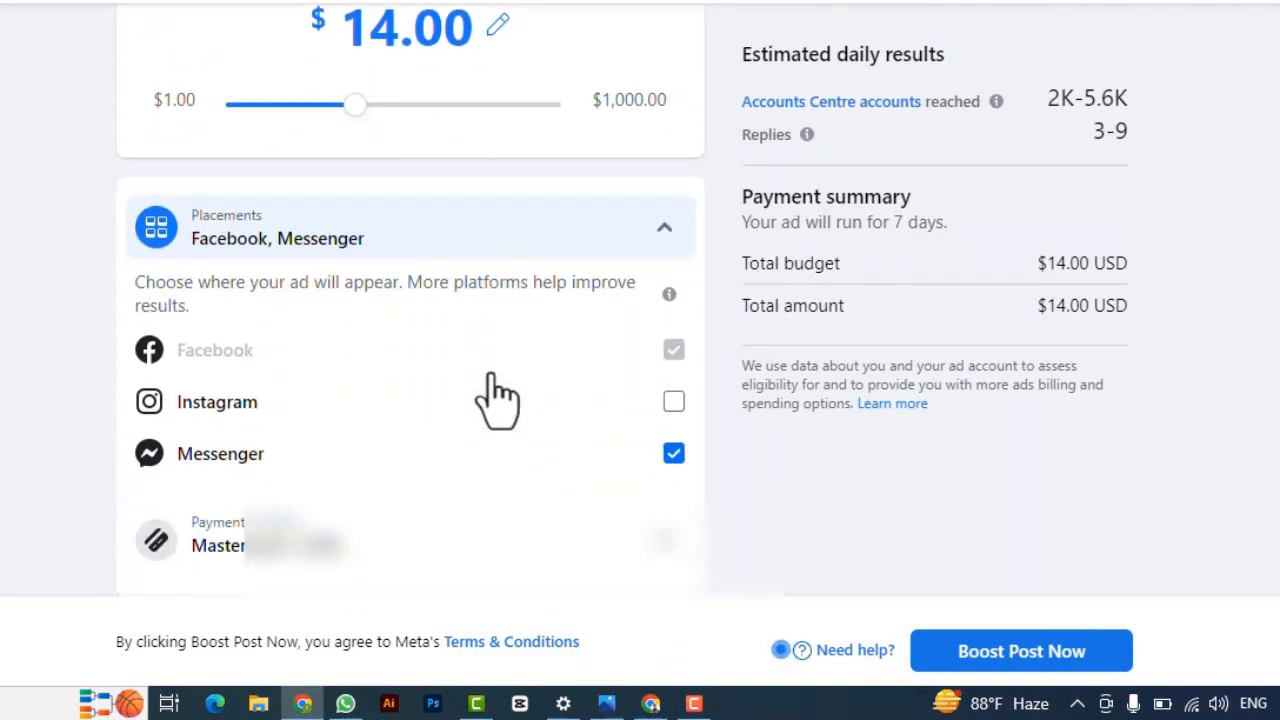
scroll(491, 397, up, 8)
click(995, 668)
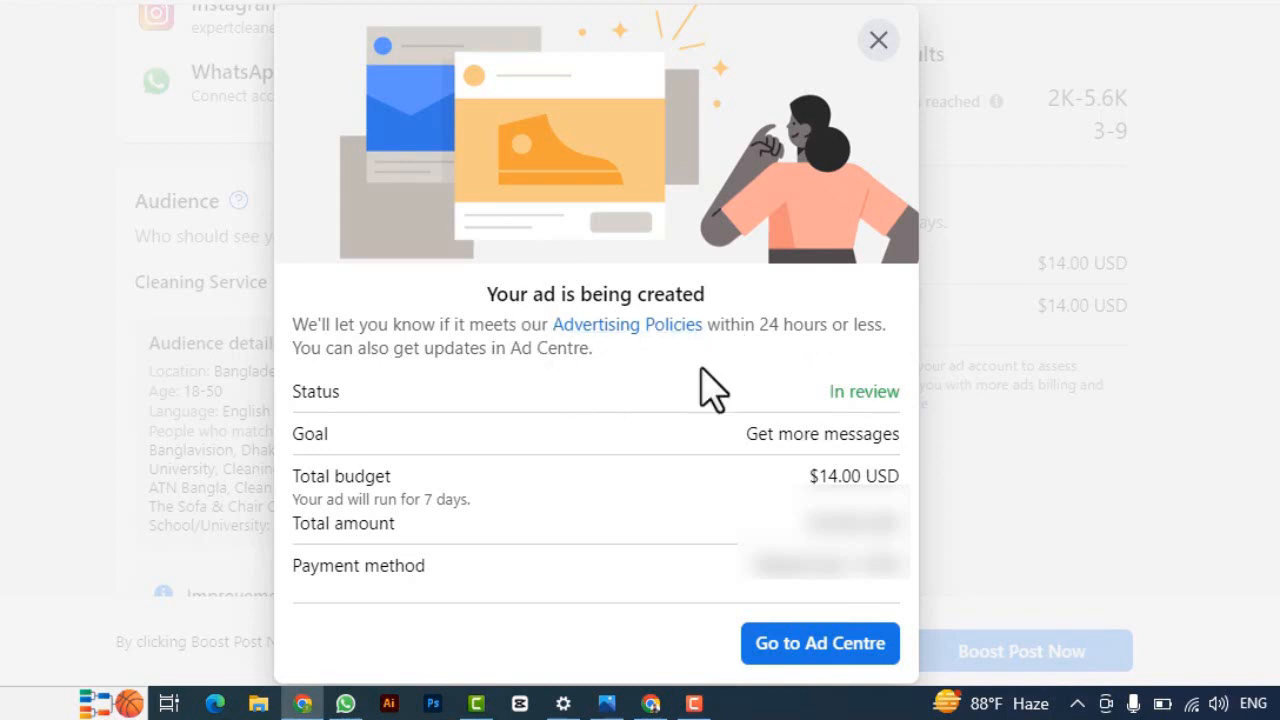
scroll(726, 415, down, 1)
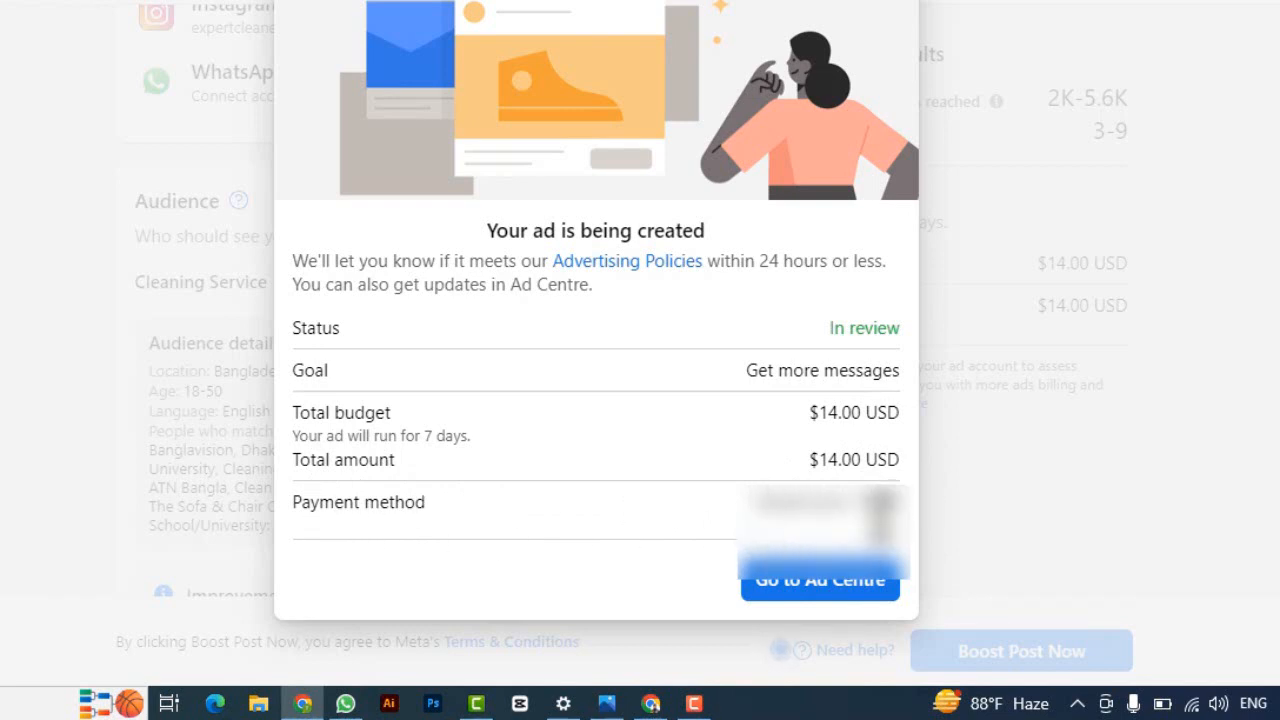
Step: Review the submitted ad's summary of status, goal, budget and payment method, and dismiss the confirmation
scroll(828, 533, up, 1)
scroll(800, 615, down, 1)
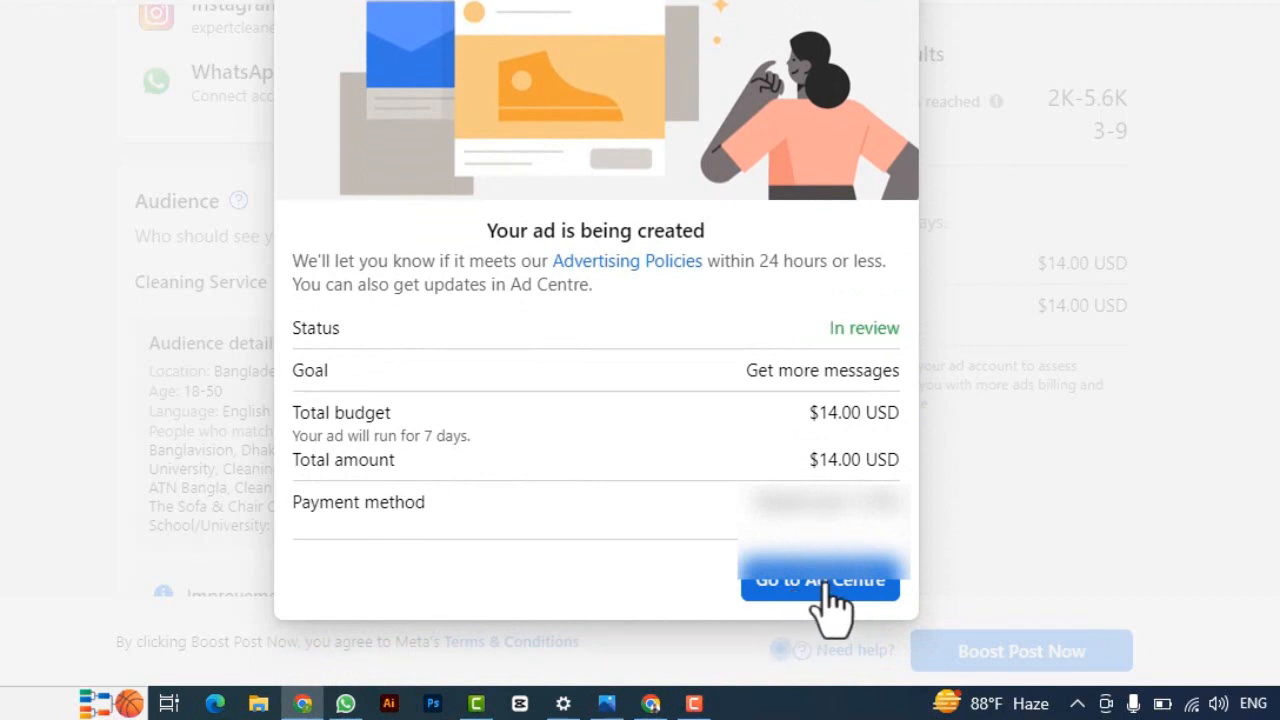
scroll(760, 290, up, 1)
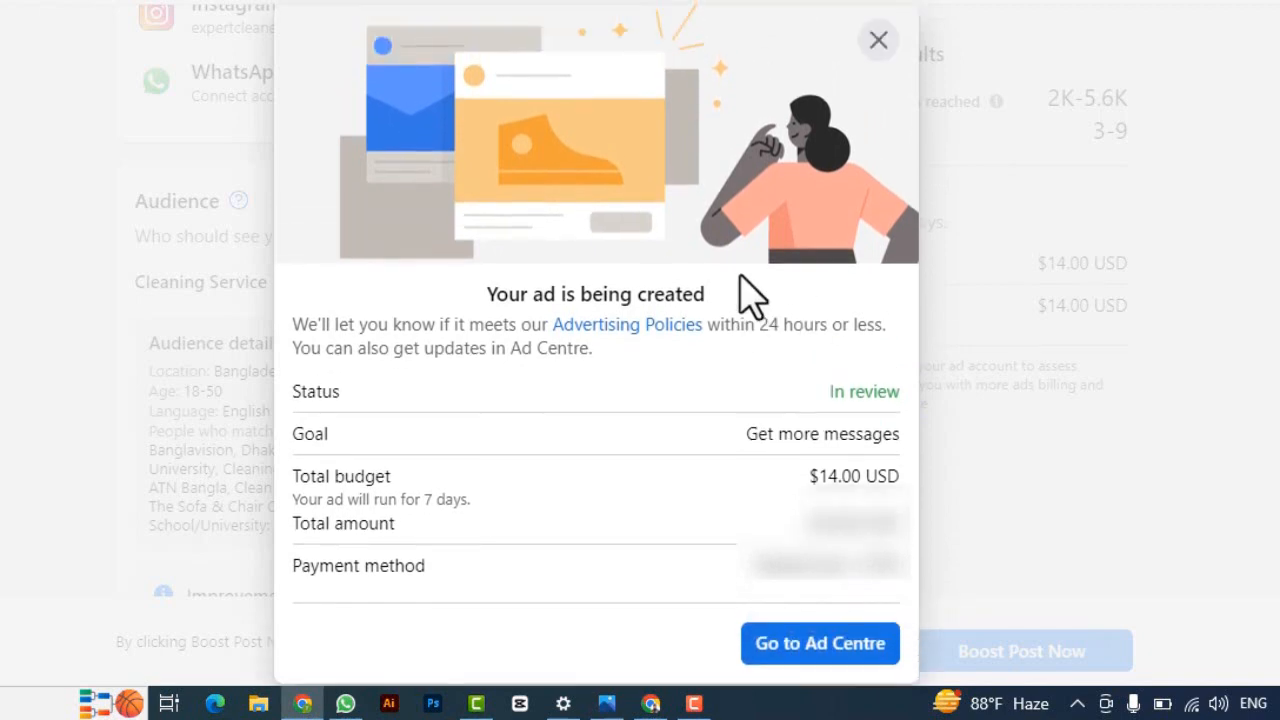
click(880, 44)
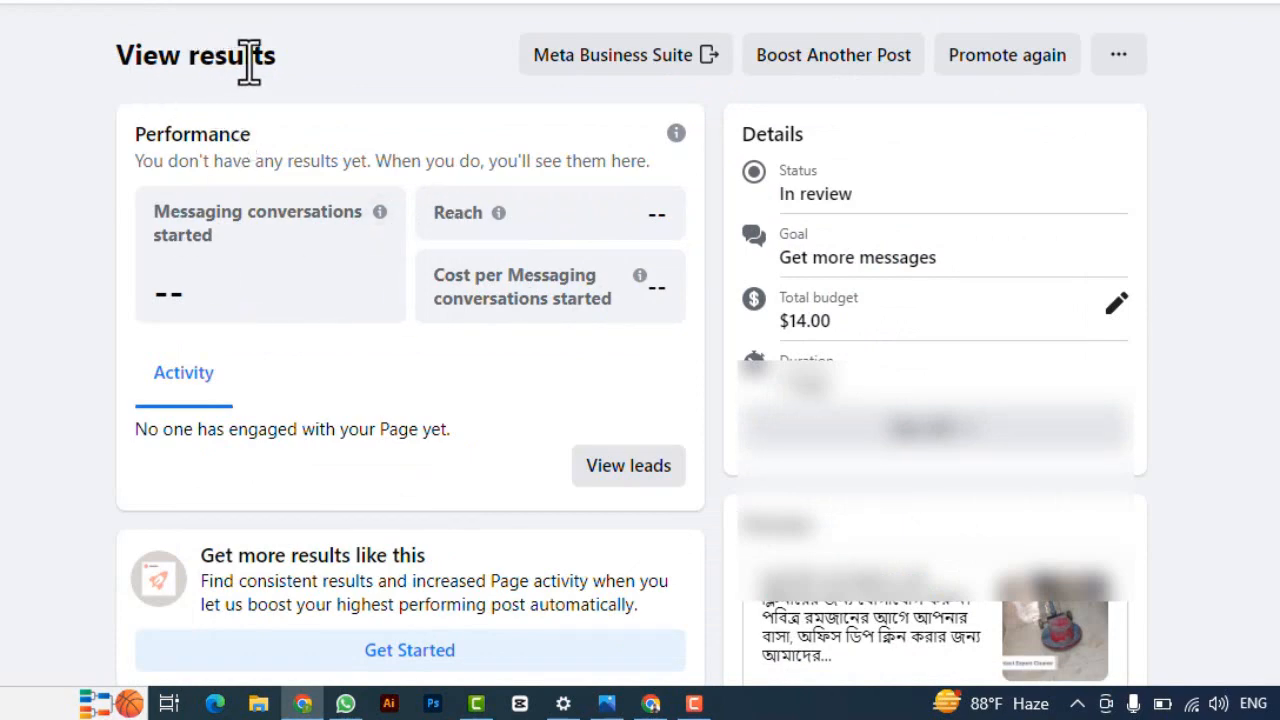
Step: Examine the boosted post's results page, covering its performance, ad details, audience details, preview and payment method
scroll(343, 314, down, 5)
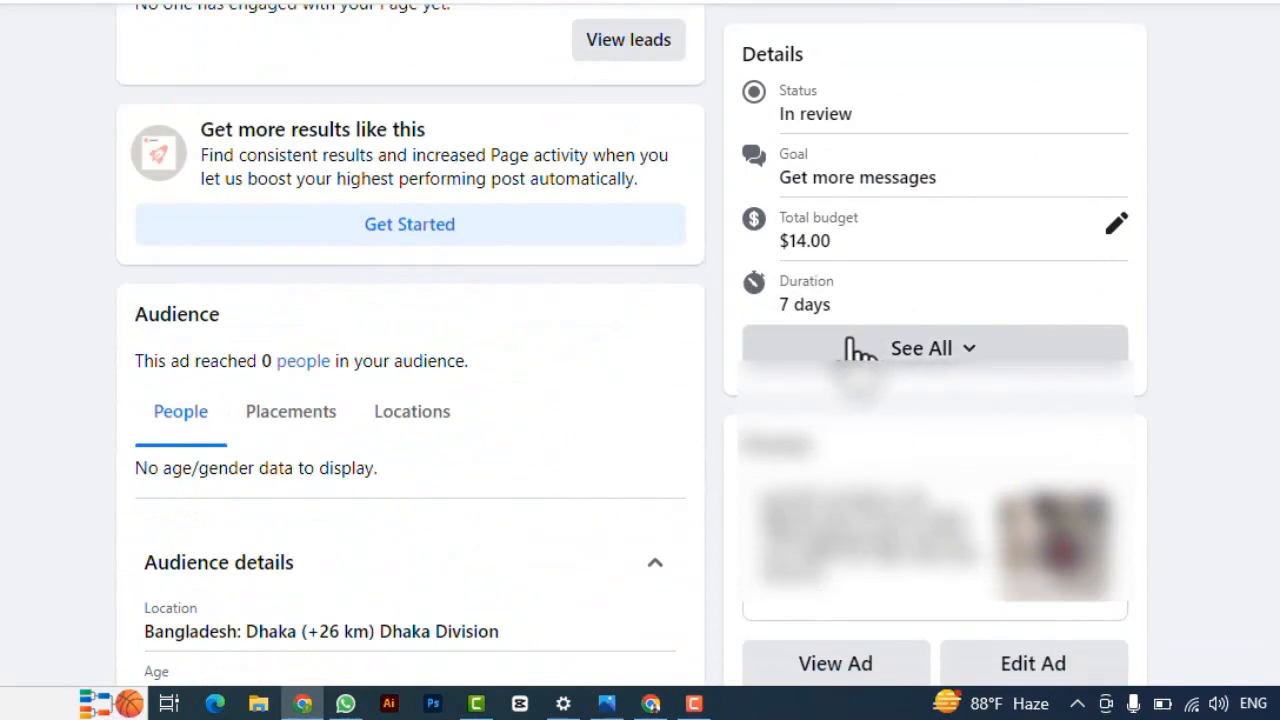
scroll(410, 400, down, 4)
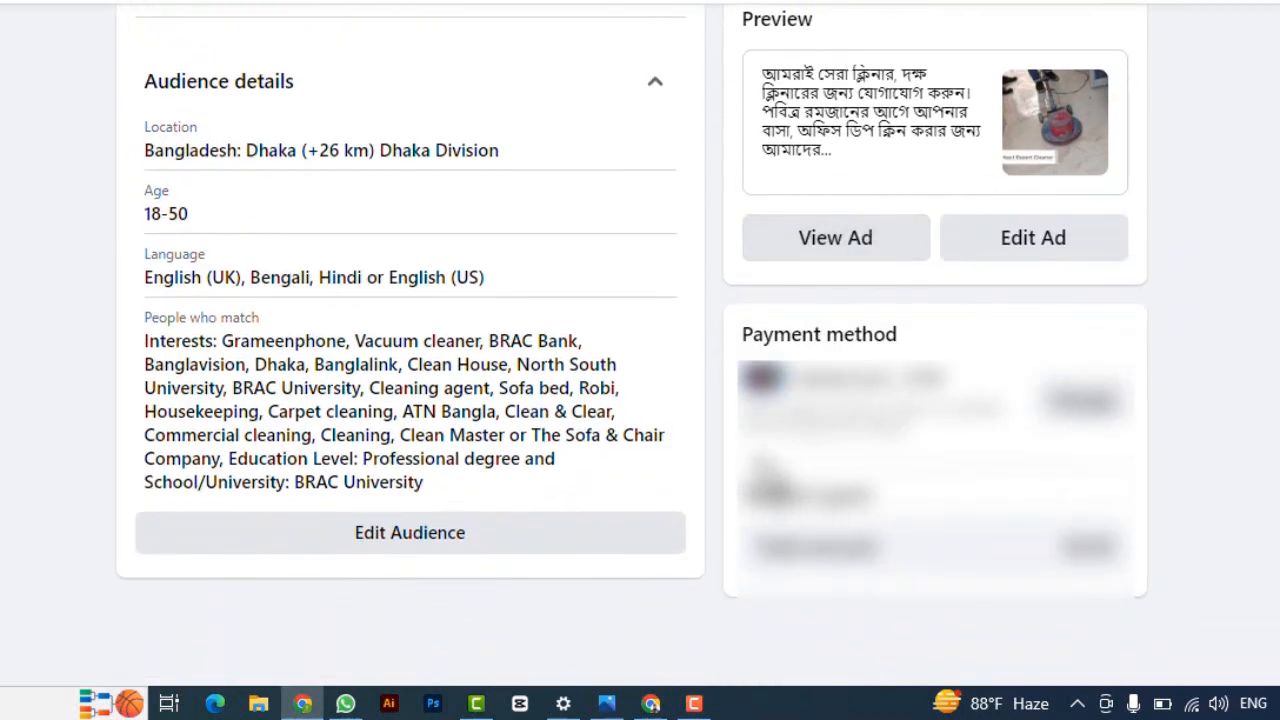
scroll(410, 400, up, 5)
scroll(623, 443, up, 3)
scroll(560, 423, up, 1)
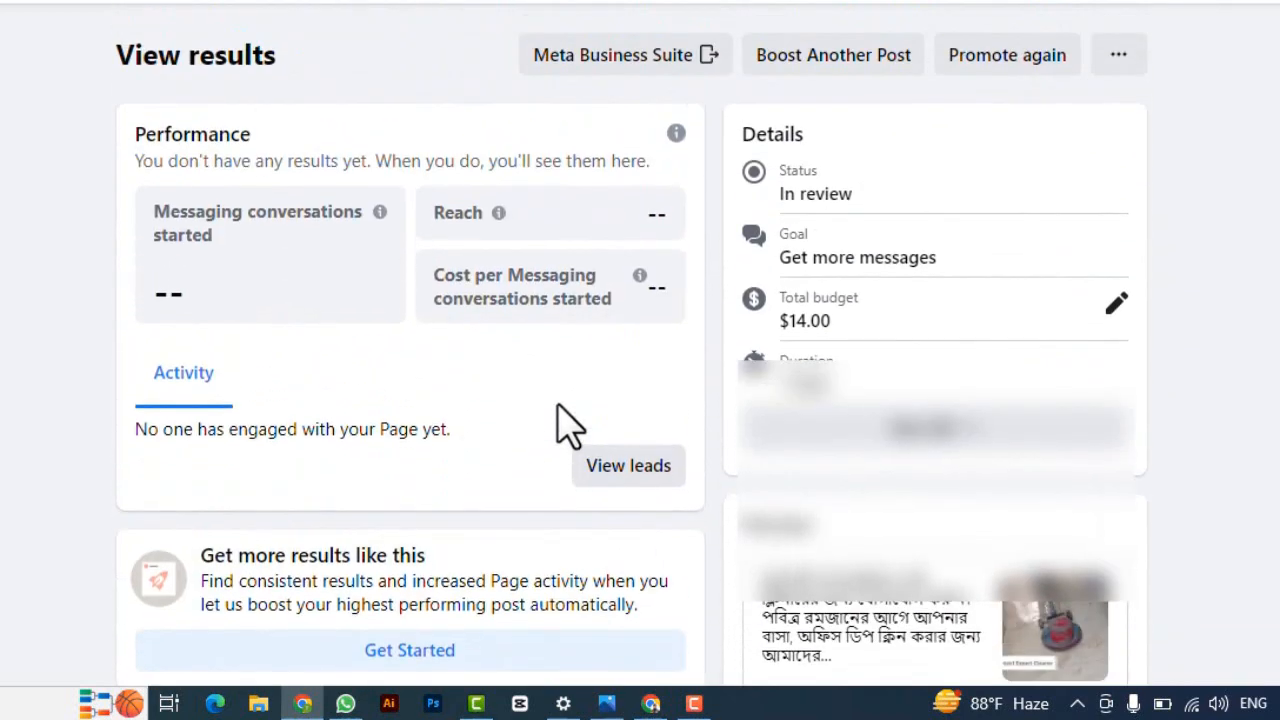